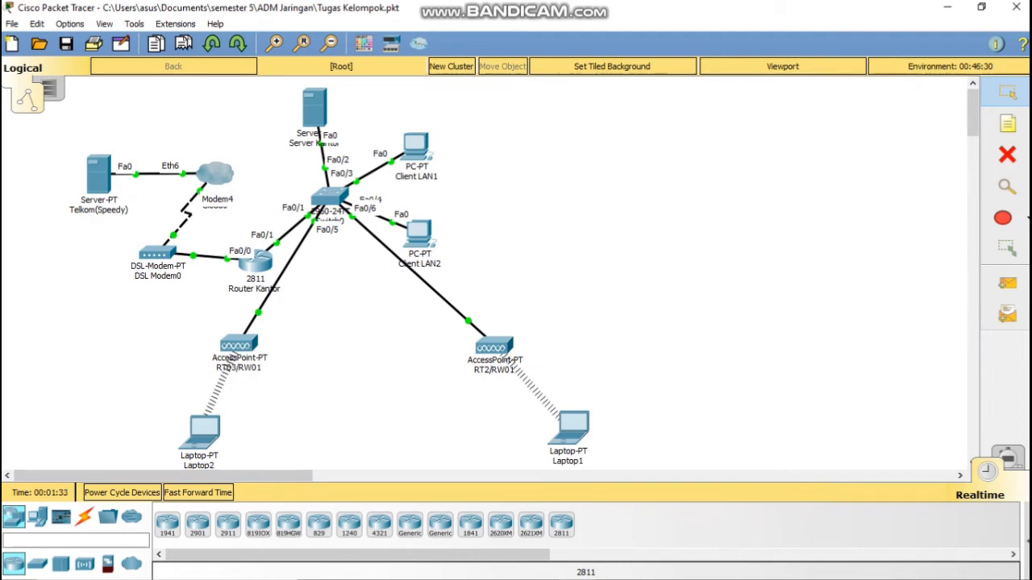
# Step: Open the Telkom(Speedy) server's configuration window
pyautogui.moveTo(108, 185)
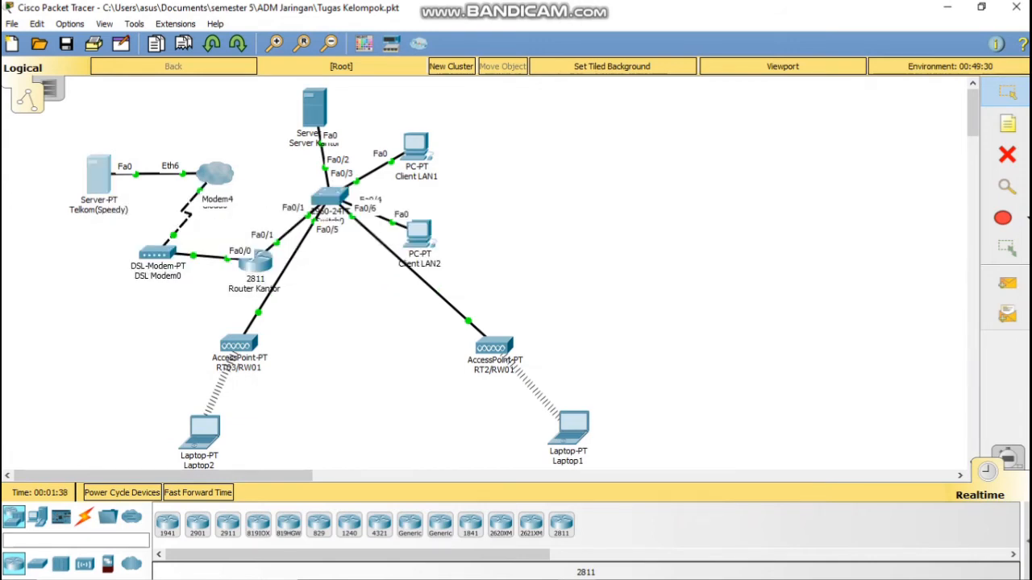
pyautogui.click(98, 174)
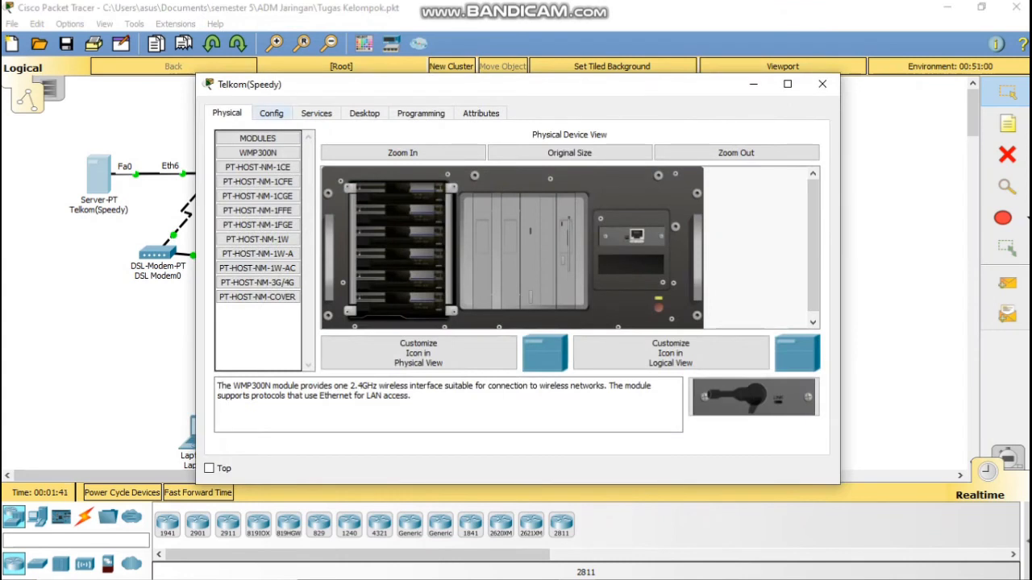
pyautogui.click(272, 114)
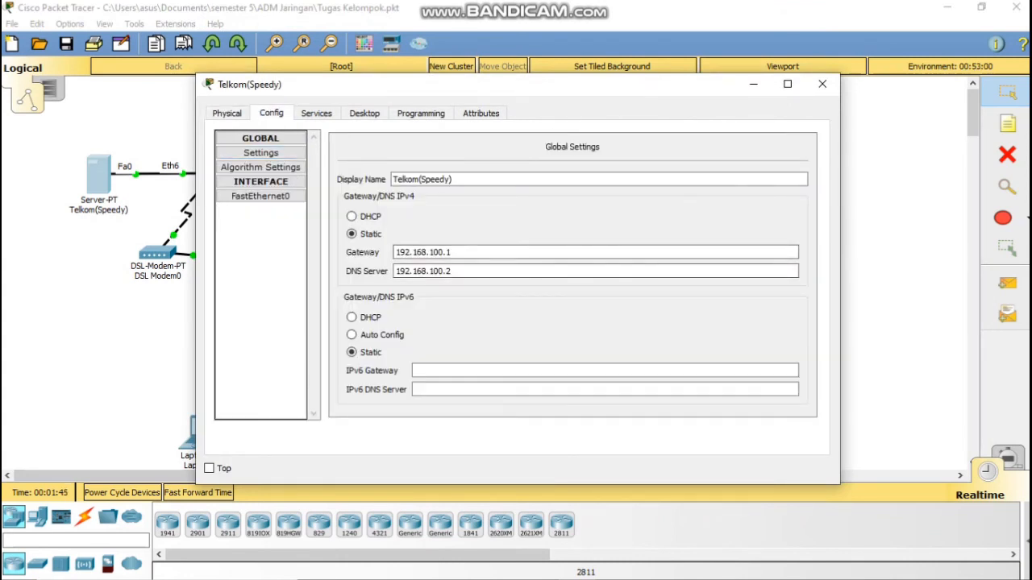
pyautogui.click(822, 84)
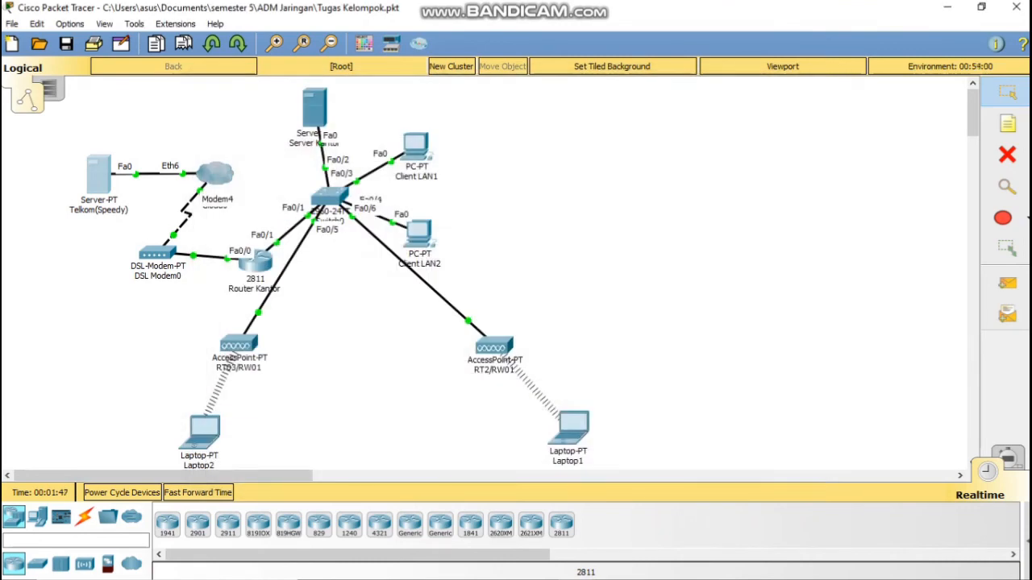
pyautogui.click(214, 173)
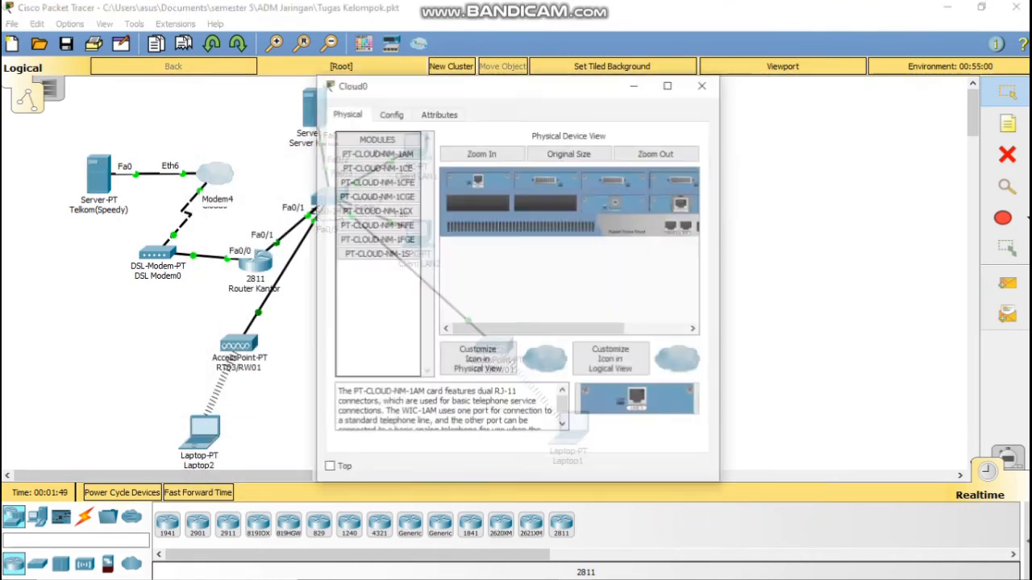
pyautogui.click(390, 113)
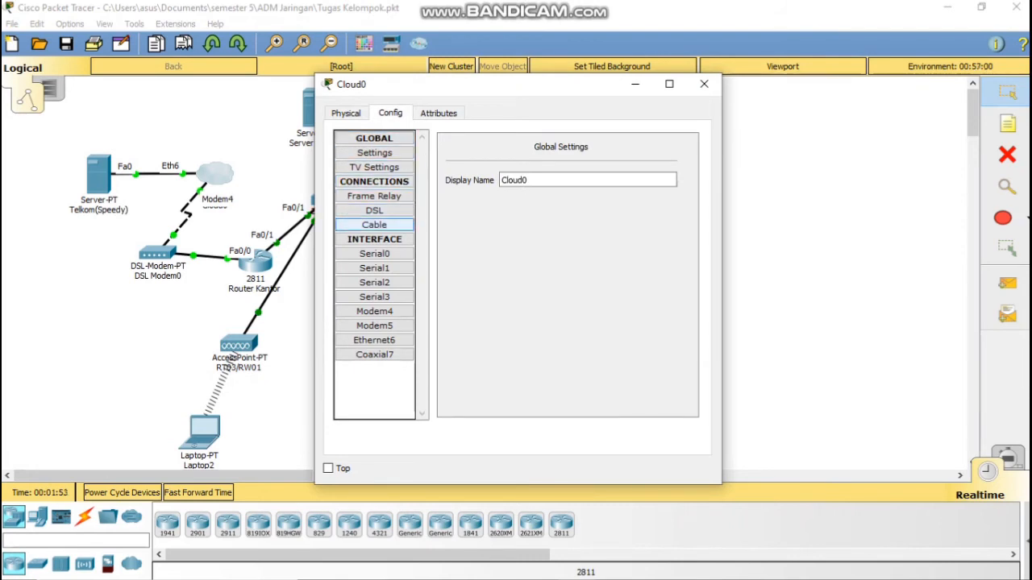
pyautogui.click(374, 210)
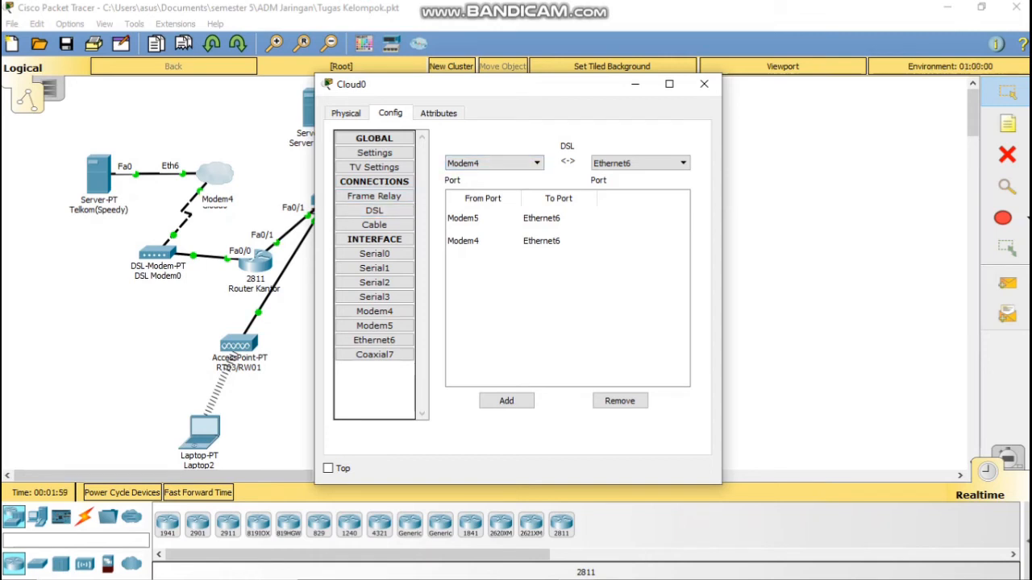
pyautogui.click(703, 84)
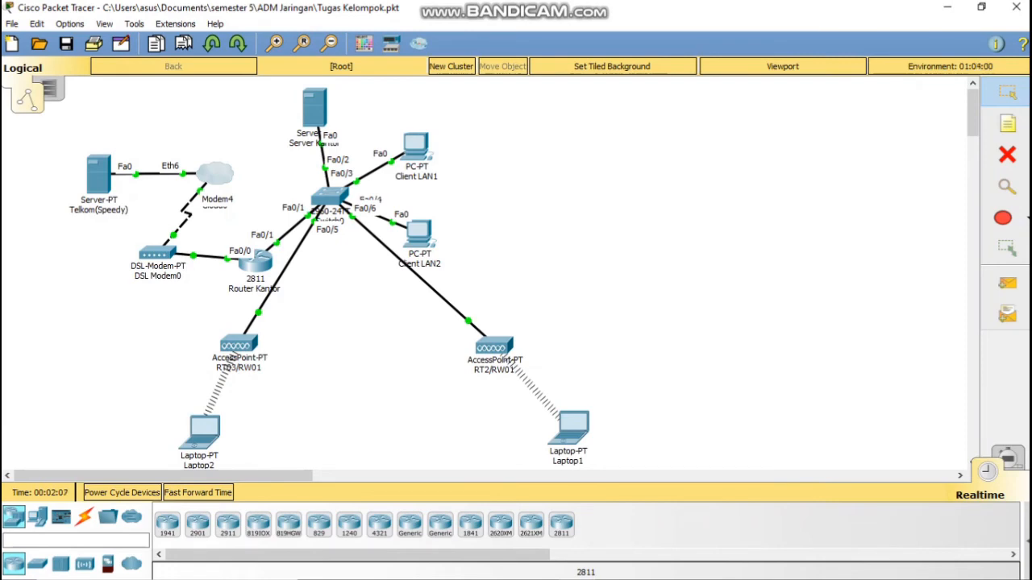
pyautogui.click(254, 259)
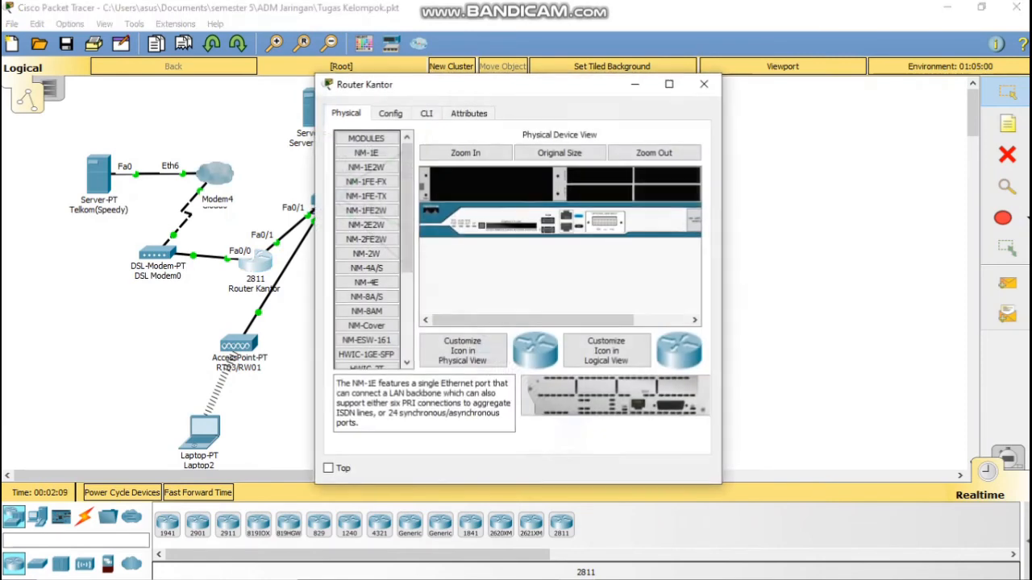
pyautogui.click(390, 113)
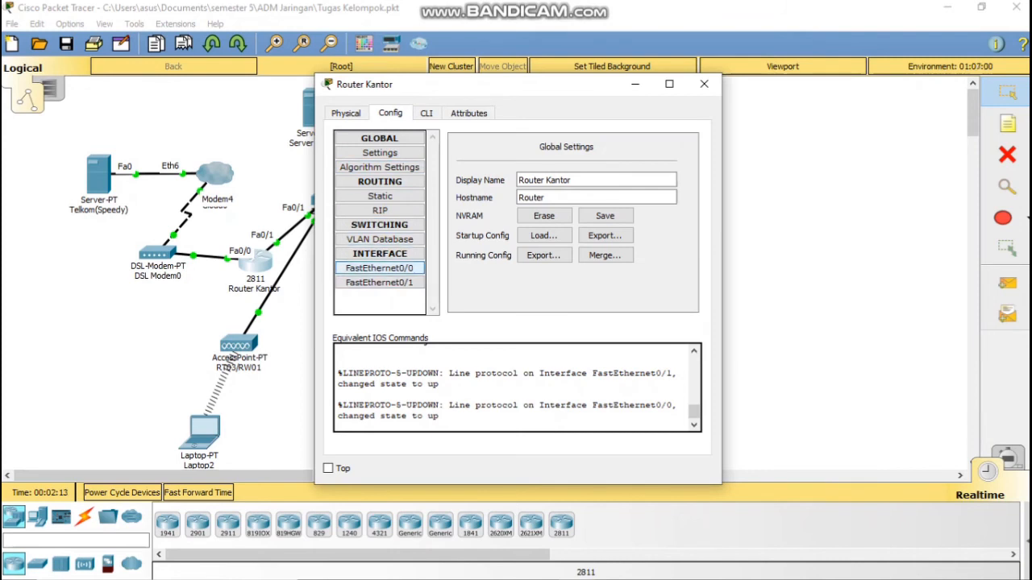
pyautogui.click(379, 267)
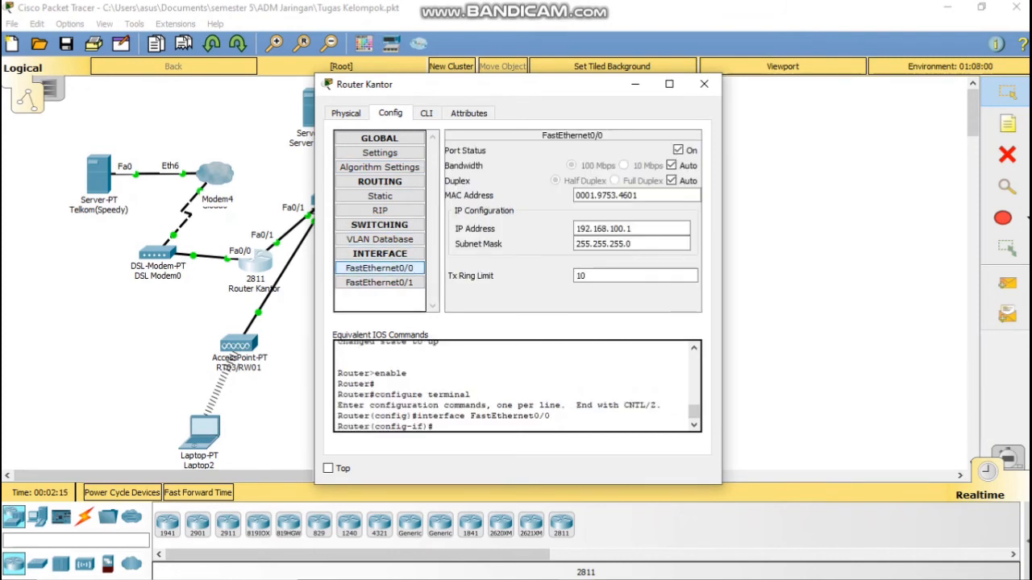
pyautogui.click(379, 282)
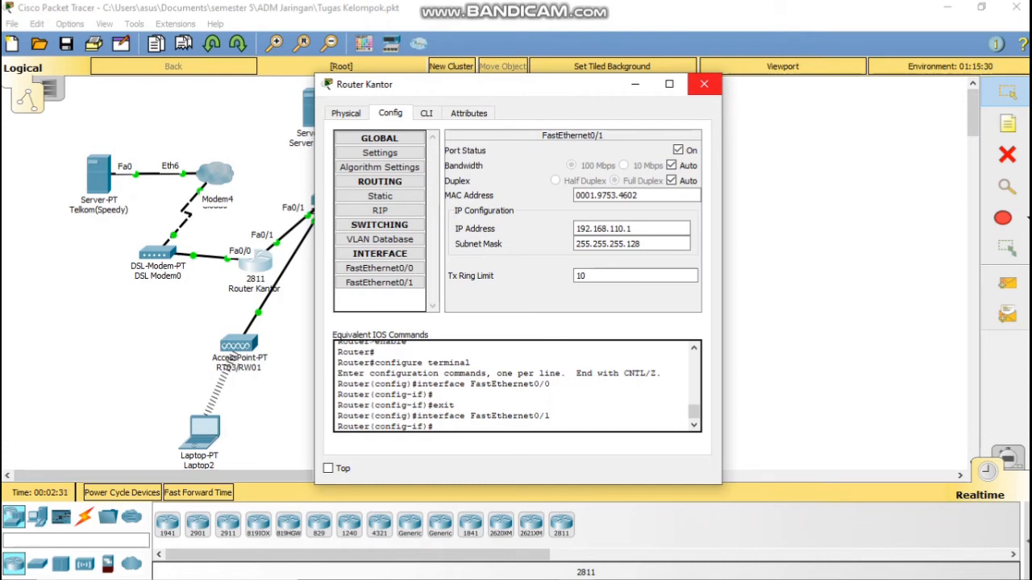
pyautogui.click(704, 84)
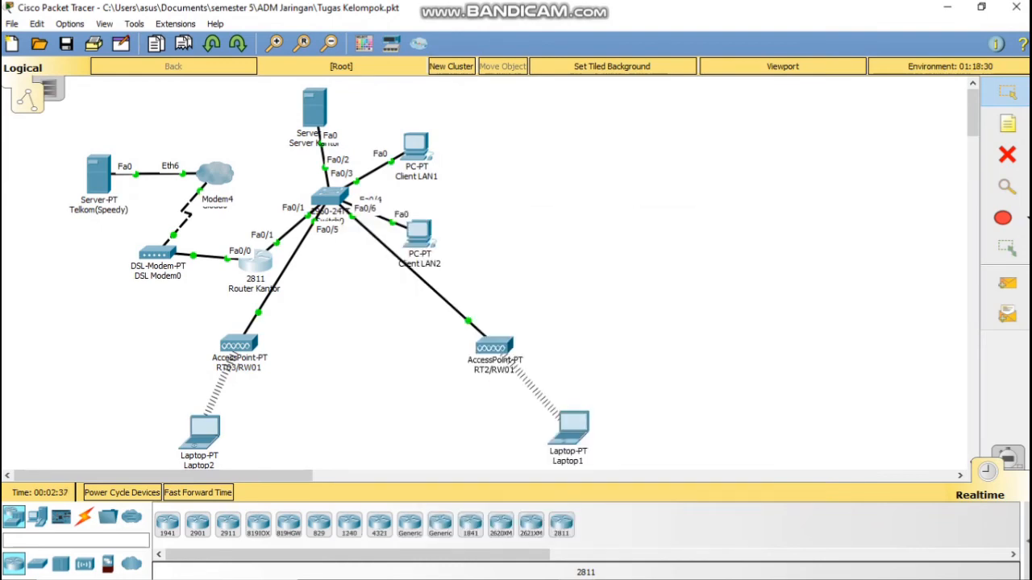
pyautogui.click(326, 198)
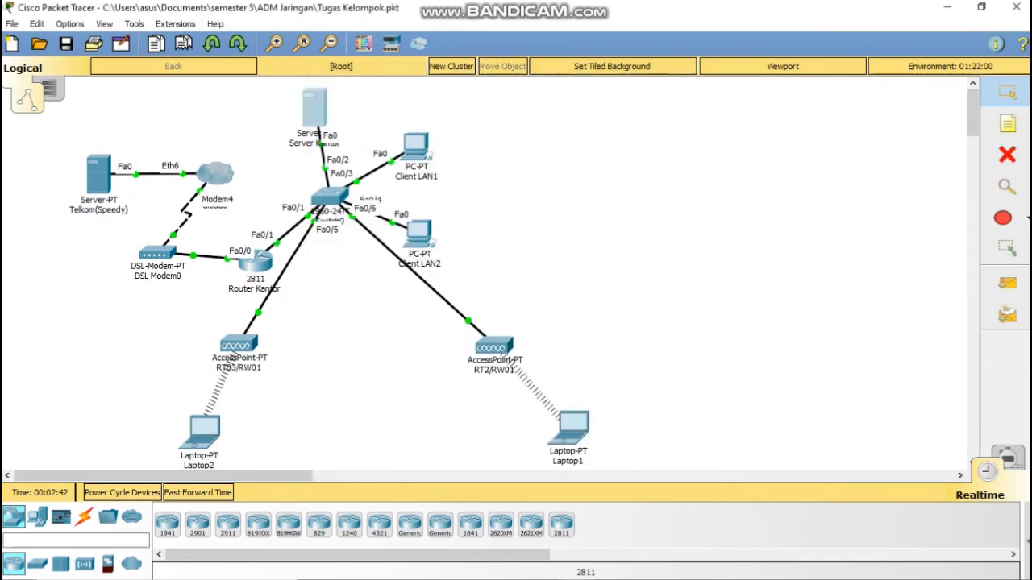
pyautogui.click(311, 111)
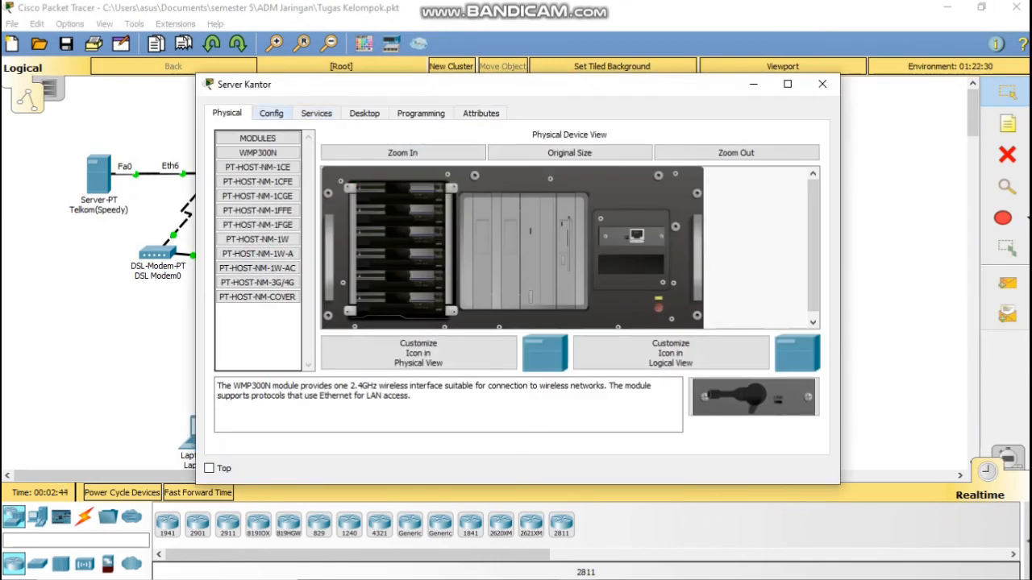
pyautogui.click(272, 113)
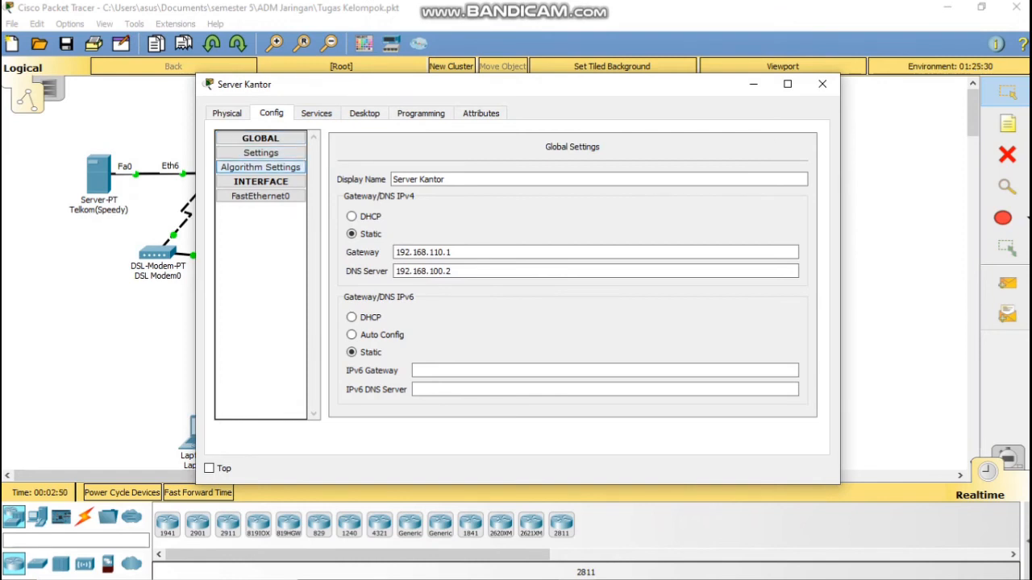
pyautogui.click(260, 167)
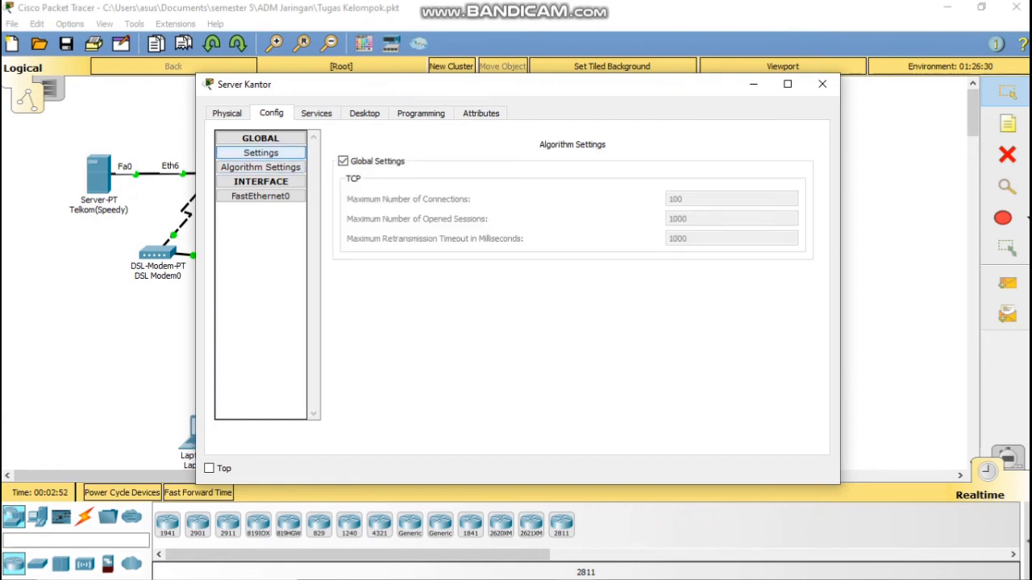
pyautogui.click(260, 153)
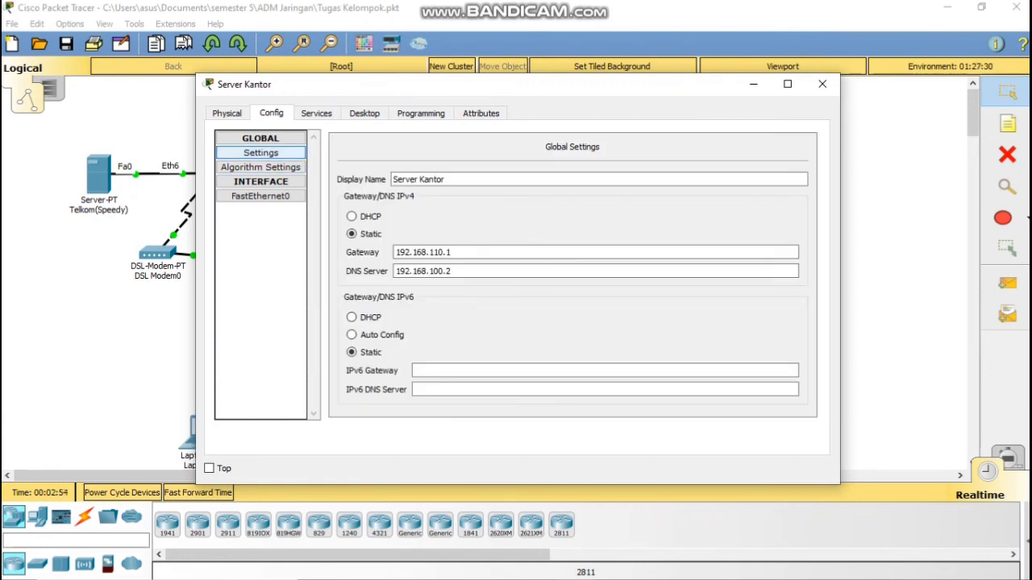
pyautogui.click(316, 113)
pyautogui.click(257, 167)
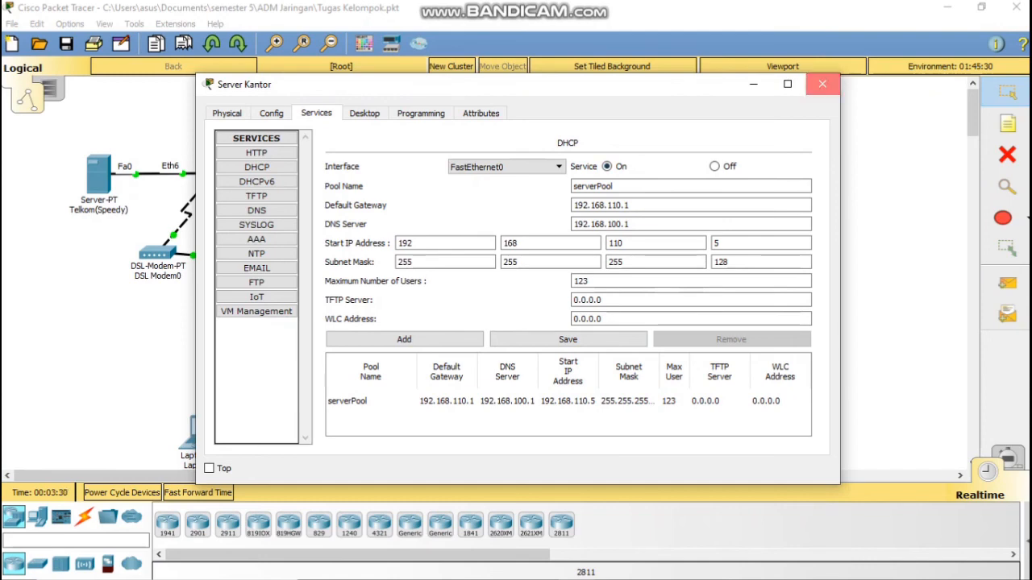
pyautogui.click(822, 84)
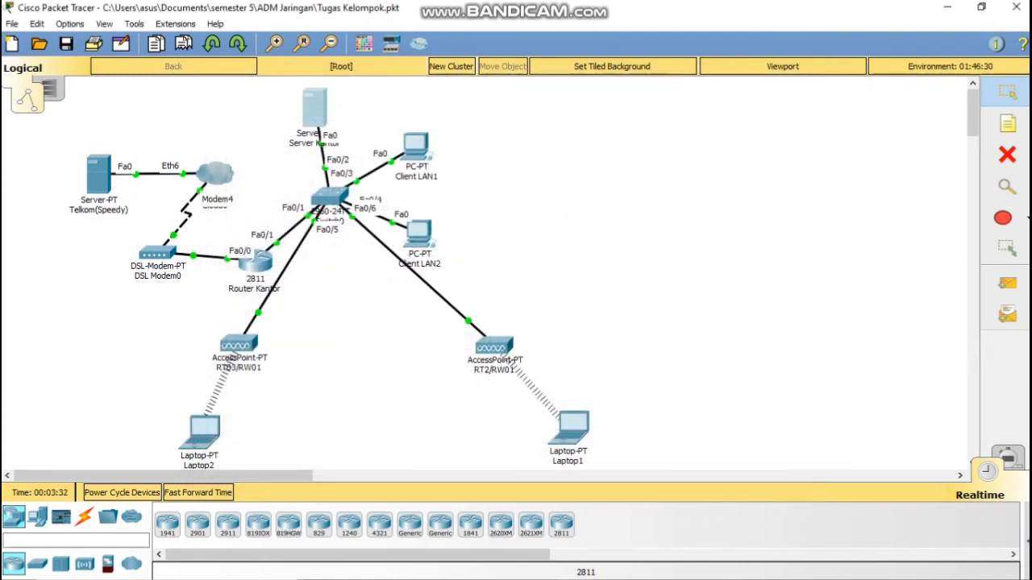
pyautogui.click(233, 351)
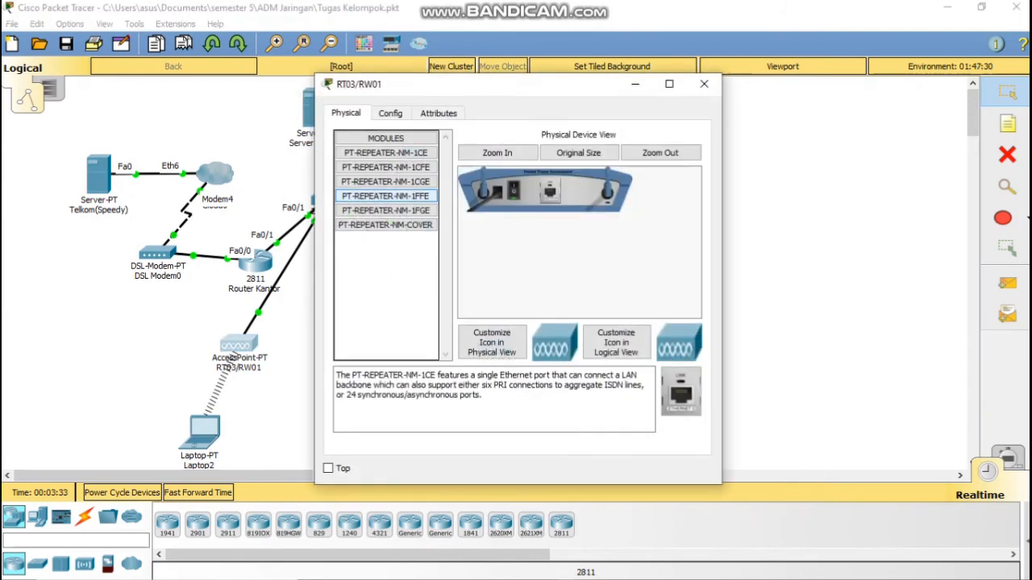
pyautogui.click(390, 113)
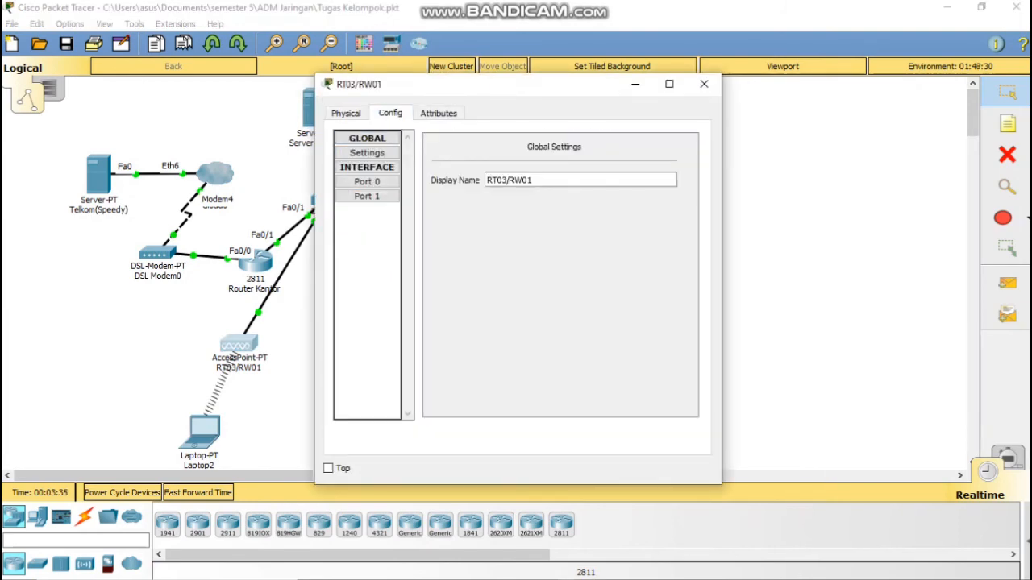
pyautogui.click(367, 181)
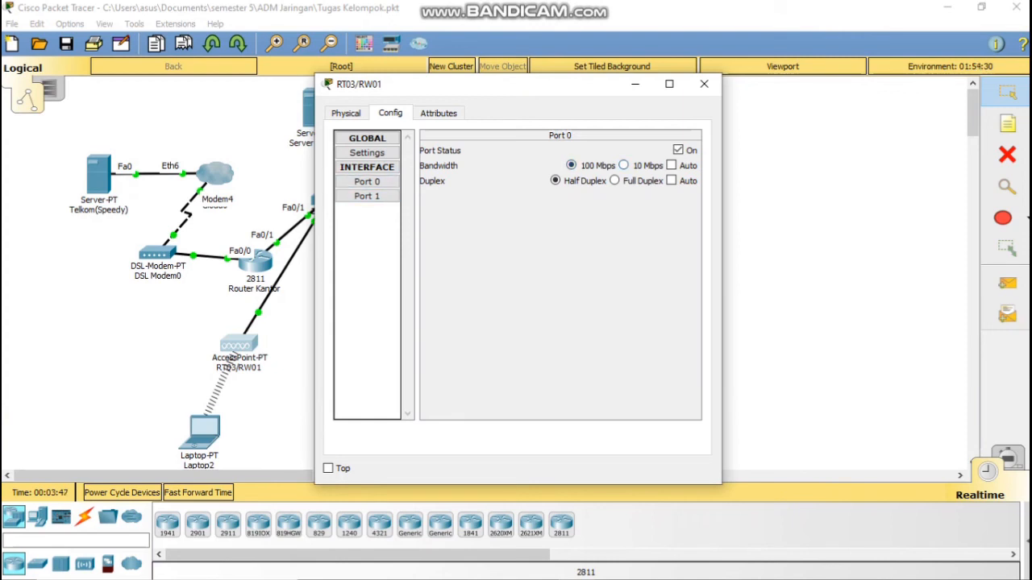
pyautogui.click(367, 196)
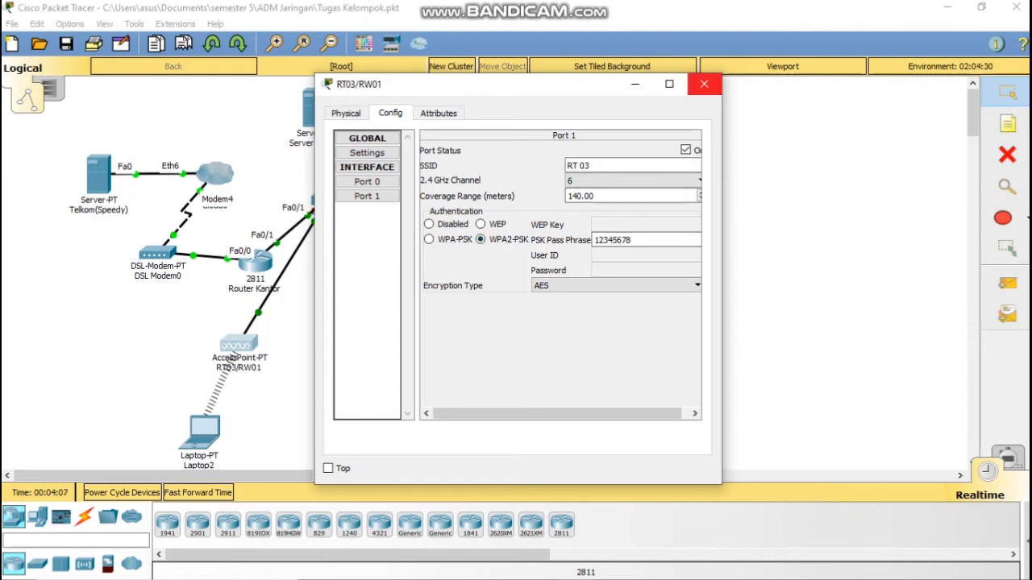
pyautogui.click(704, 84)
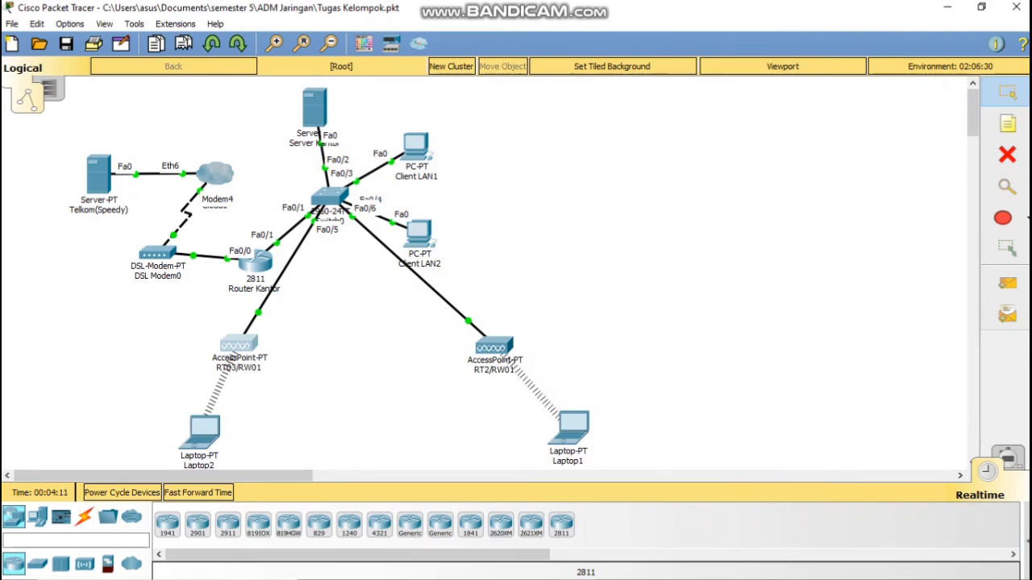
# Step: Glance at Laptop2, then place a new Laptop-PT, Laptop0, beside it
pyautogui.click(202, 431)
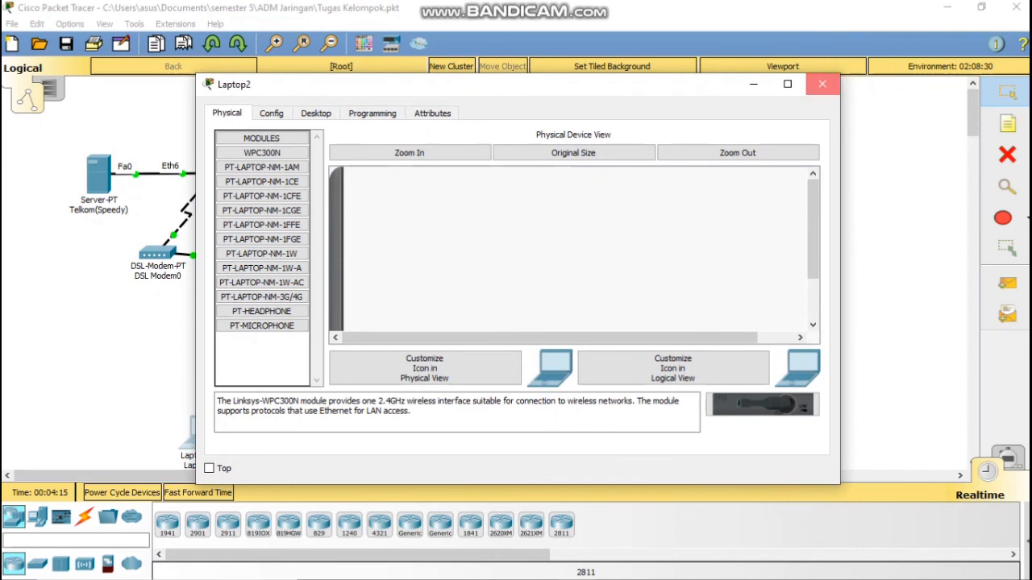
pyautogui.click(822, 84)
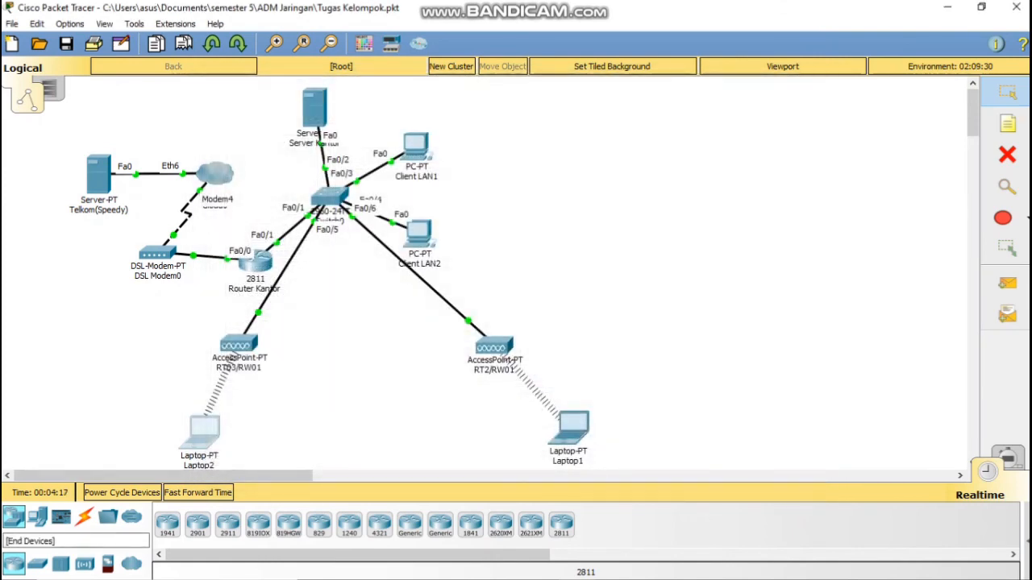
pyautogui.click(37, 517)
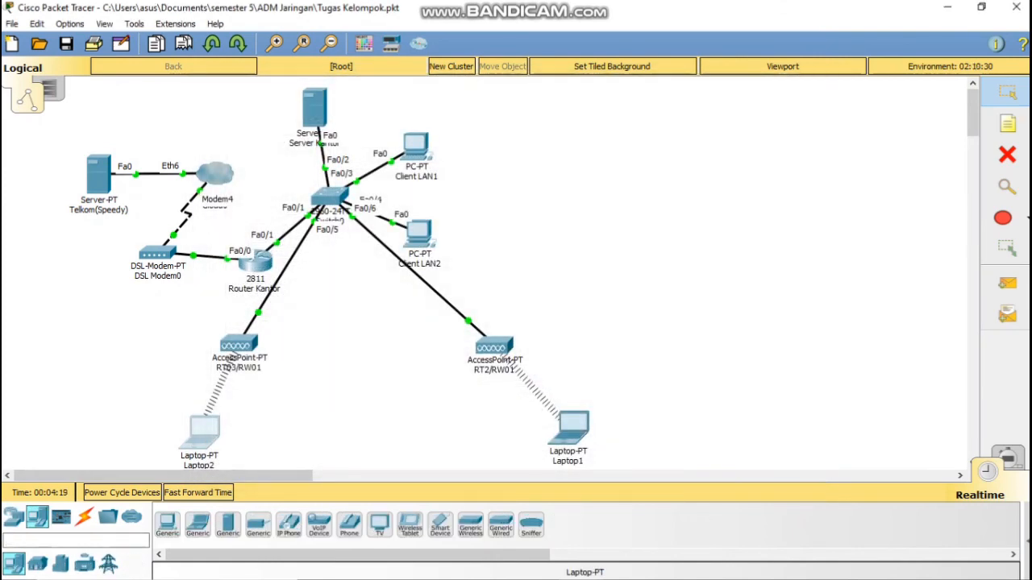
pyautogui.click(198, 524)
pyautogui.click(292, 443)
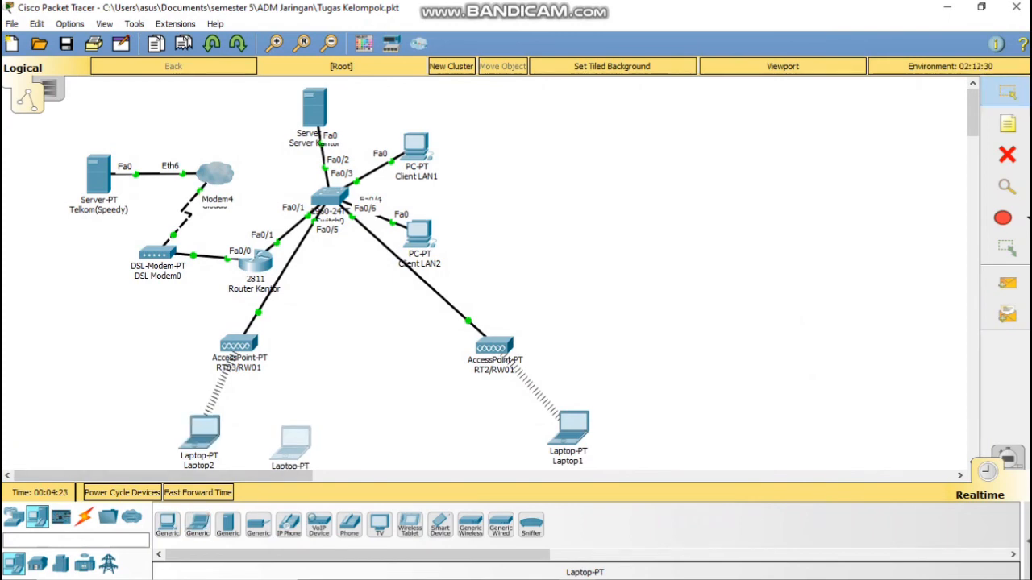
# Step: Open Laptop0's hardware view and try removing its network module while powered on
pyautogui.click(290, 443)
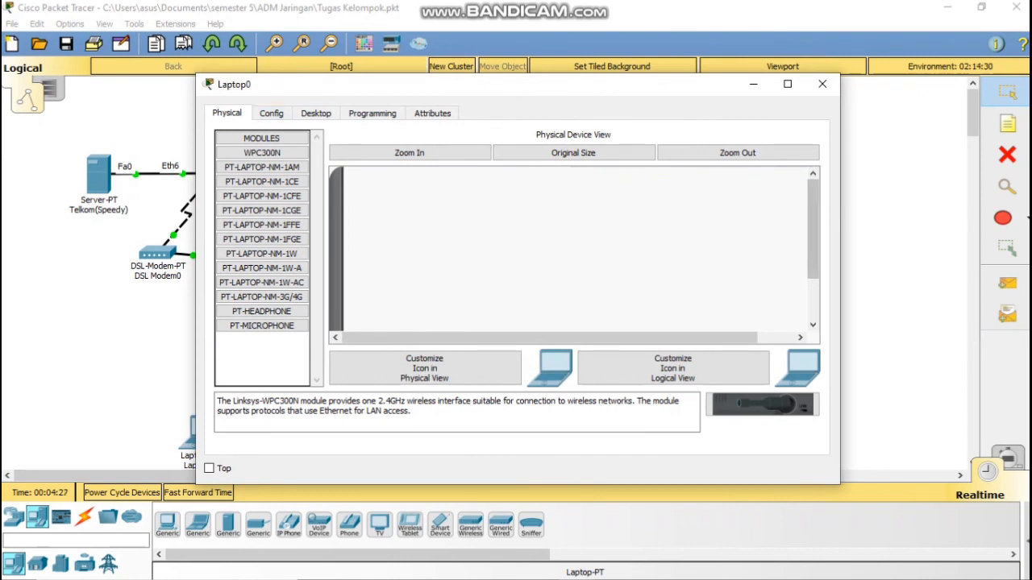
pyautogui.moveTo(812, 229); pyautogui.dragTo(812, 269)
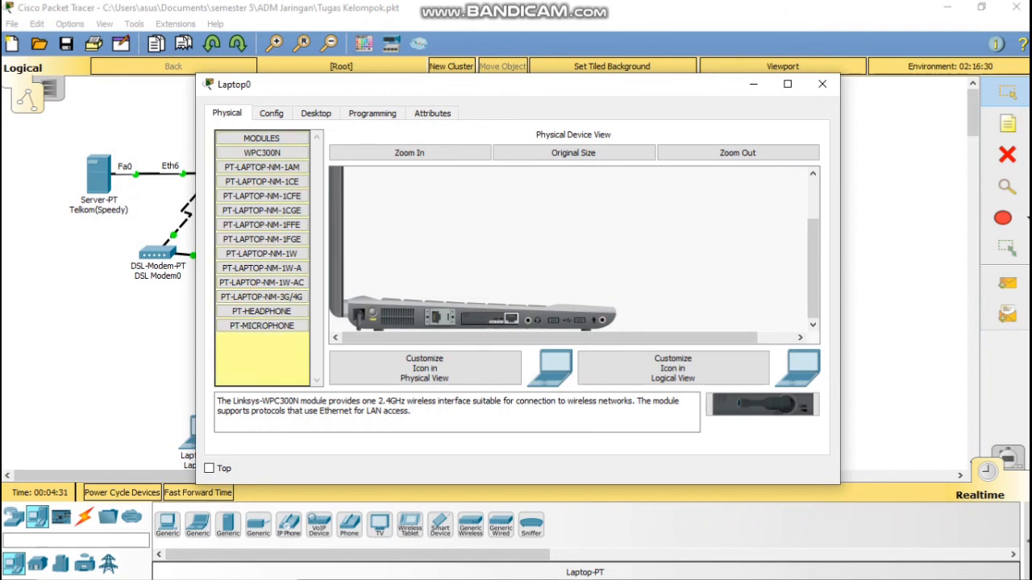
pyautogui.moveTo(489, 320); pyautogui.dragTo(763, 405)
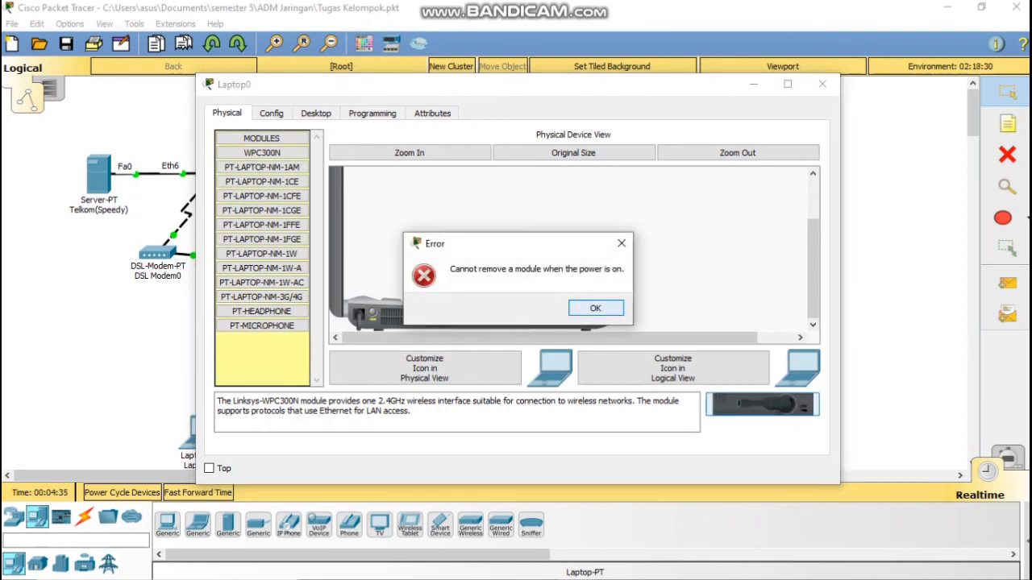
# Step: Replace Laptop0's existing network module with the WPC300N wireless module
pyautogui.click(595, 308)
pyautogui.click(315, 113)
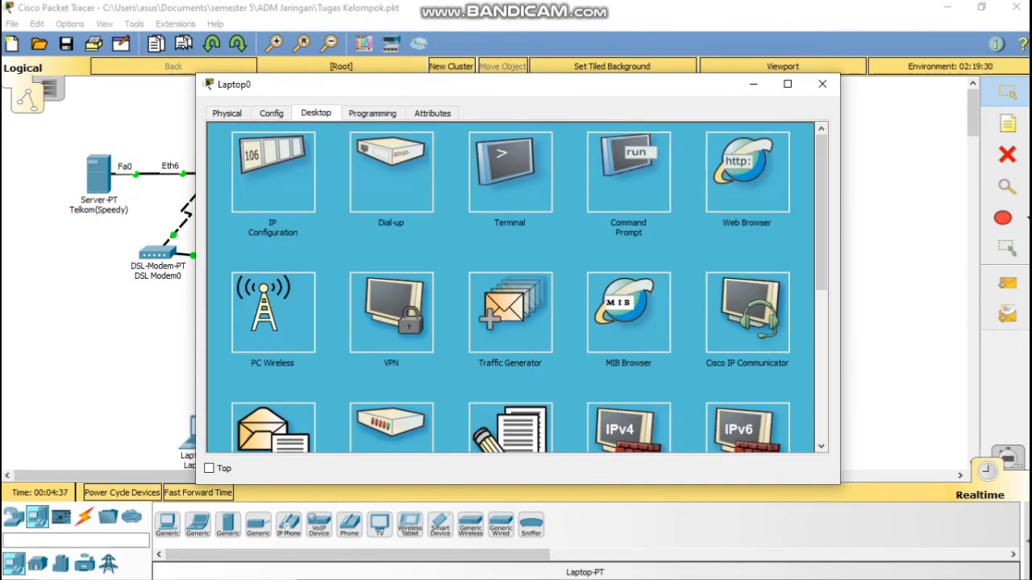
pyautogui.click(226, 113)
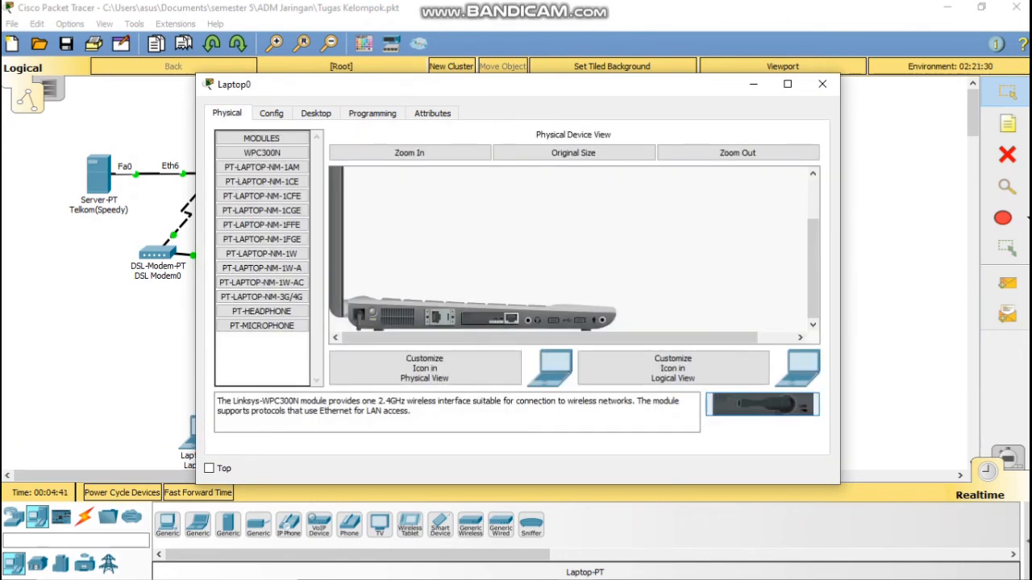
pyautogui.moveTo(488, 320); pyautogui.dragTo(263, 353)
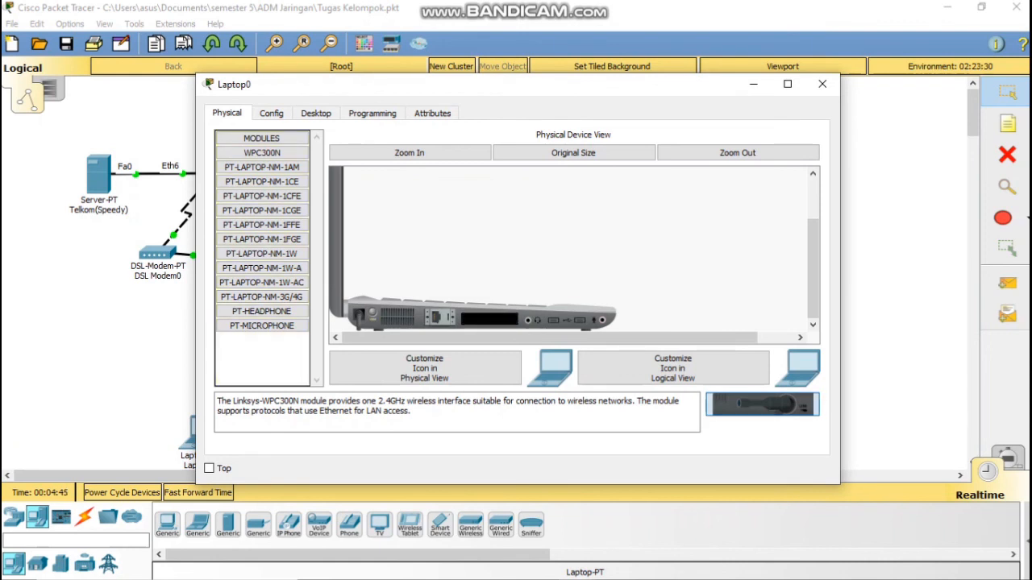
pyautogui.moveTo(762, 405); pyautogui.dragTo(489, 319)
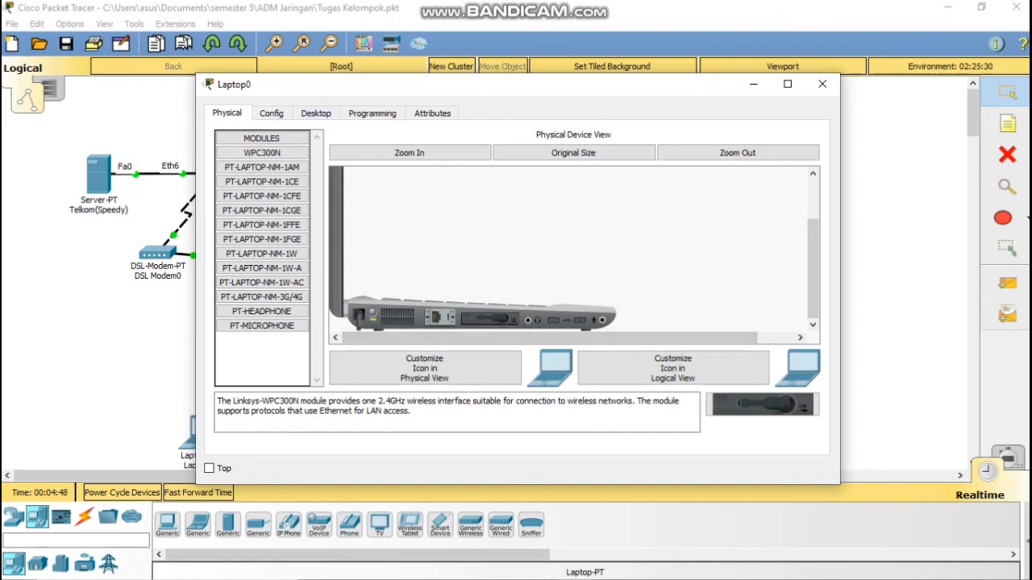
pyautogui.click(316, 112)
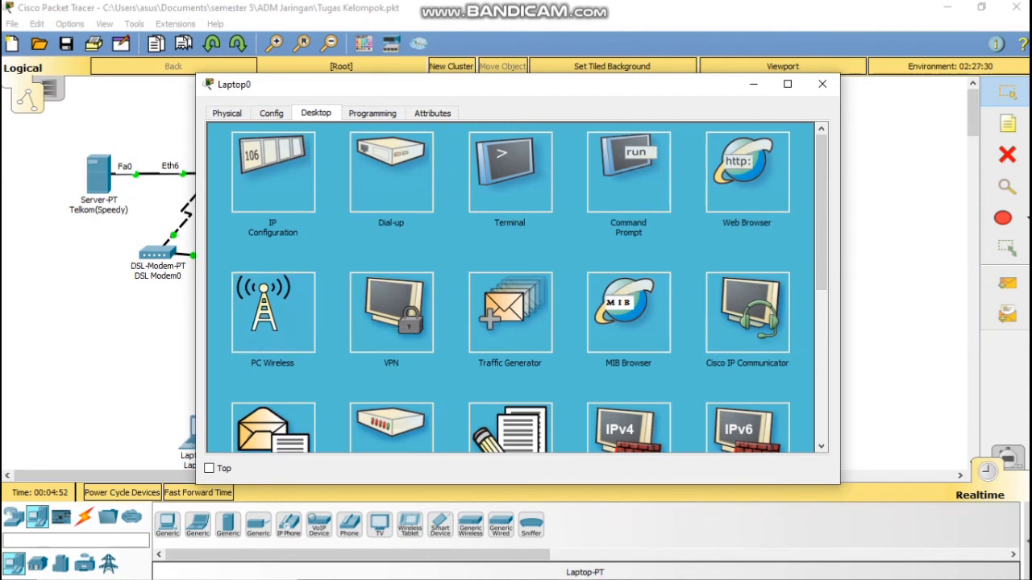
# Step: Bring up Laptop0's PC Wireless connection page and list the available wireless networks
pyautogui.click(273, 313)
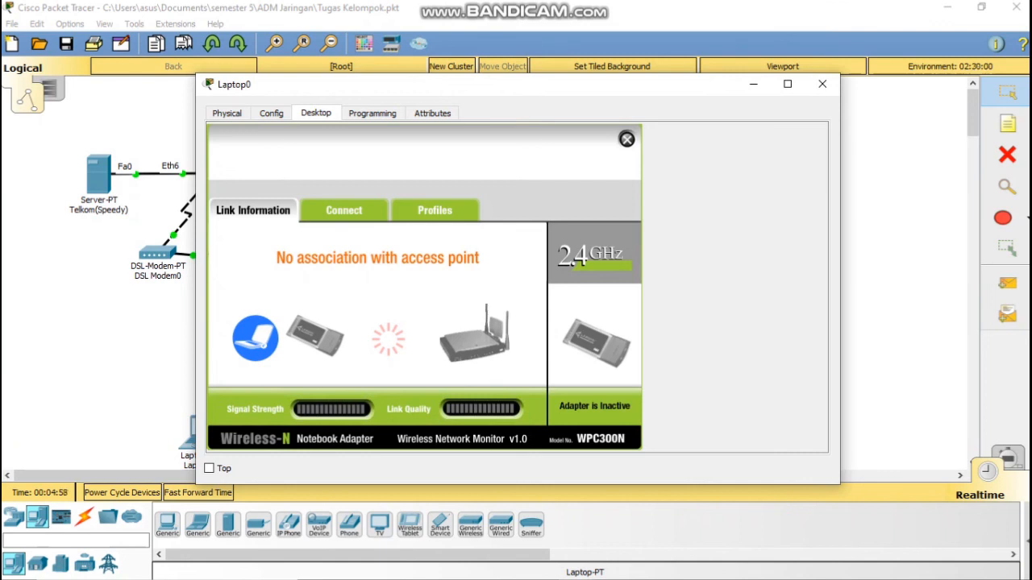
pyautogui.click(343, 210)
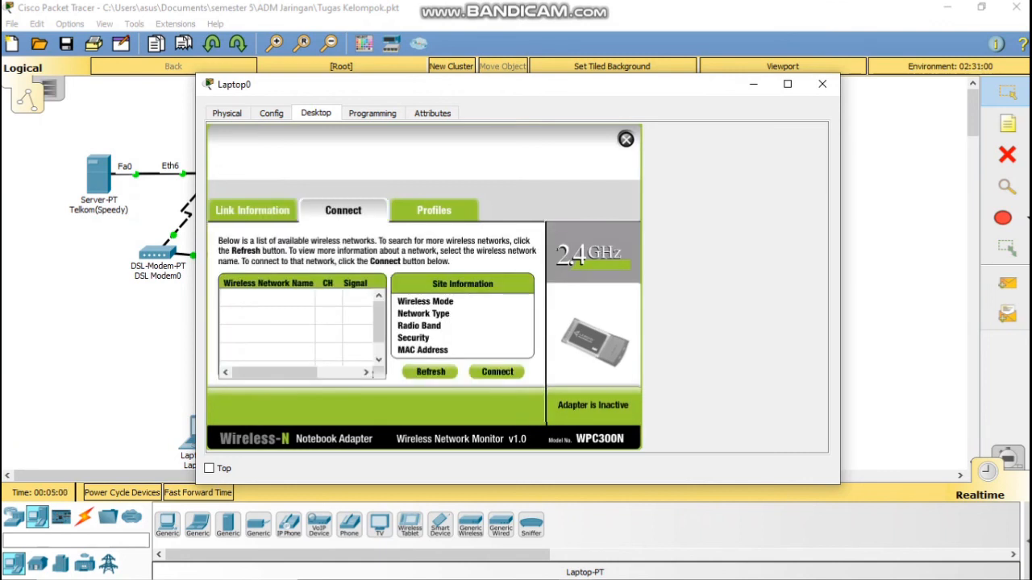
pyautogui.click(497, 371)
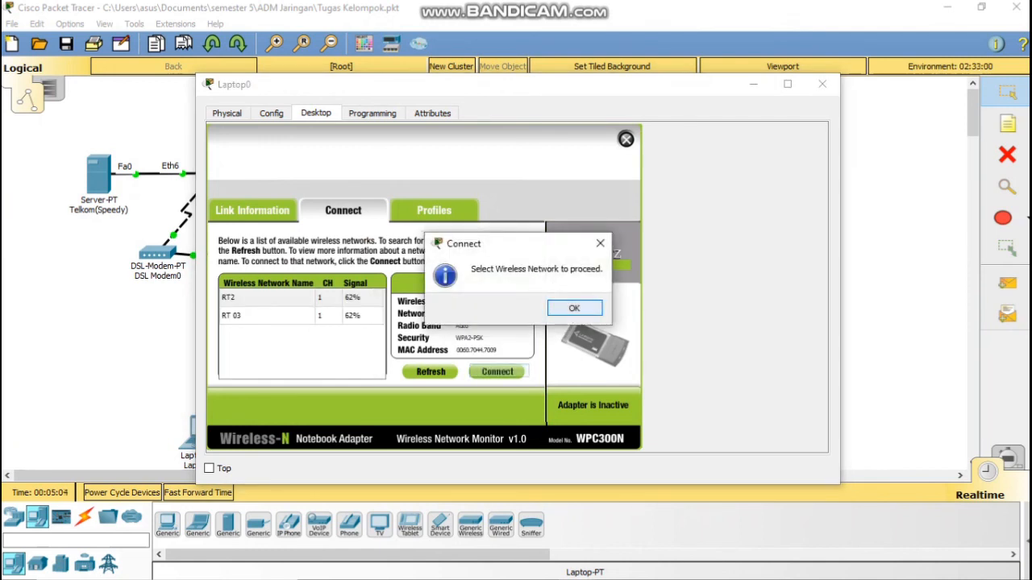
pyautogui.press('Return')
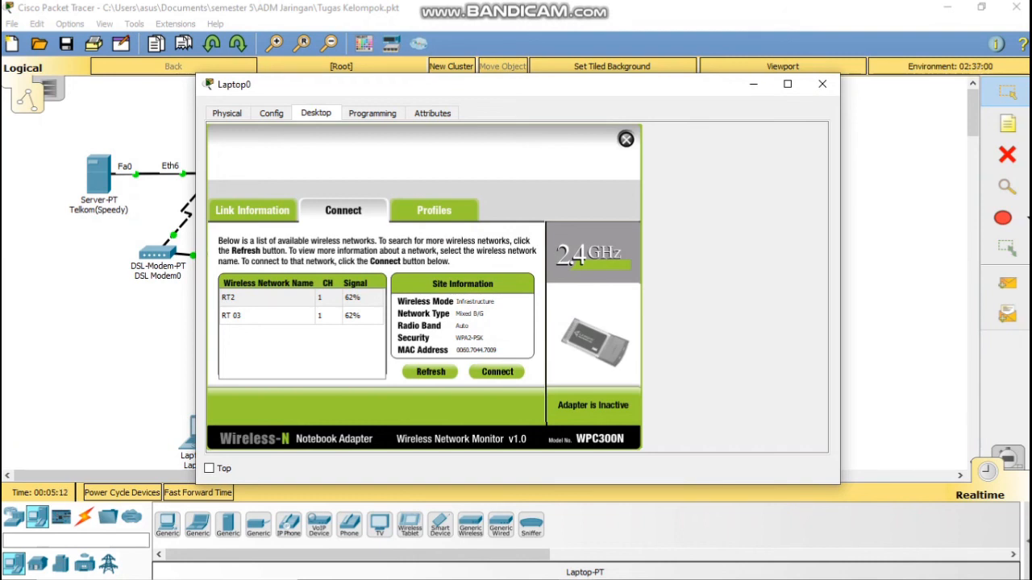
# Step: Connect Laptop0 to RT2 with the WPA2 pre-shared key, then return to the topology
pyautogui.click(268, 298)
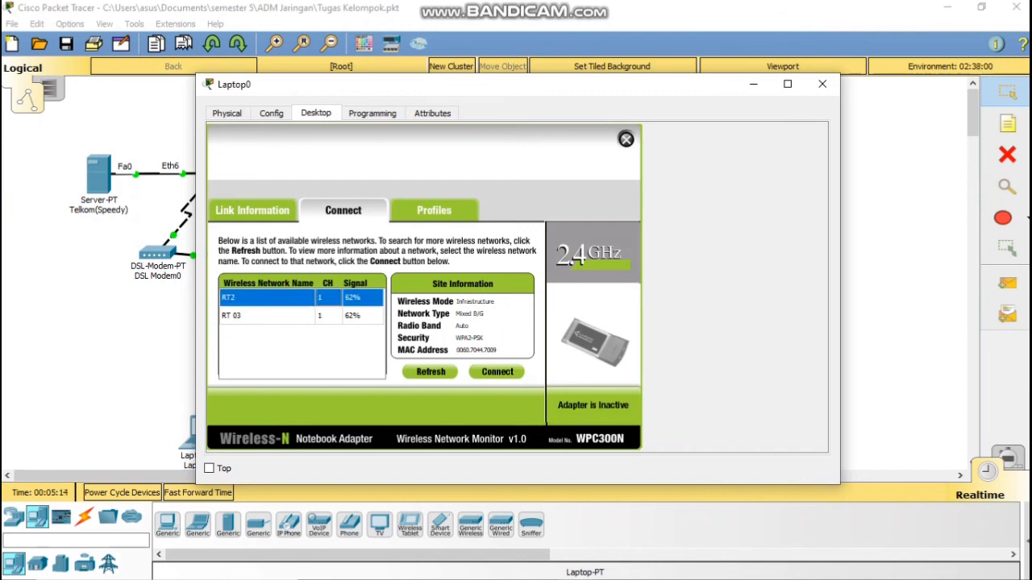
pyautogui.click(496, 372)
pyautogui.click(330, 306)
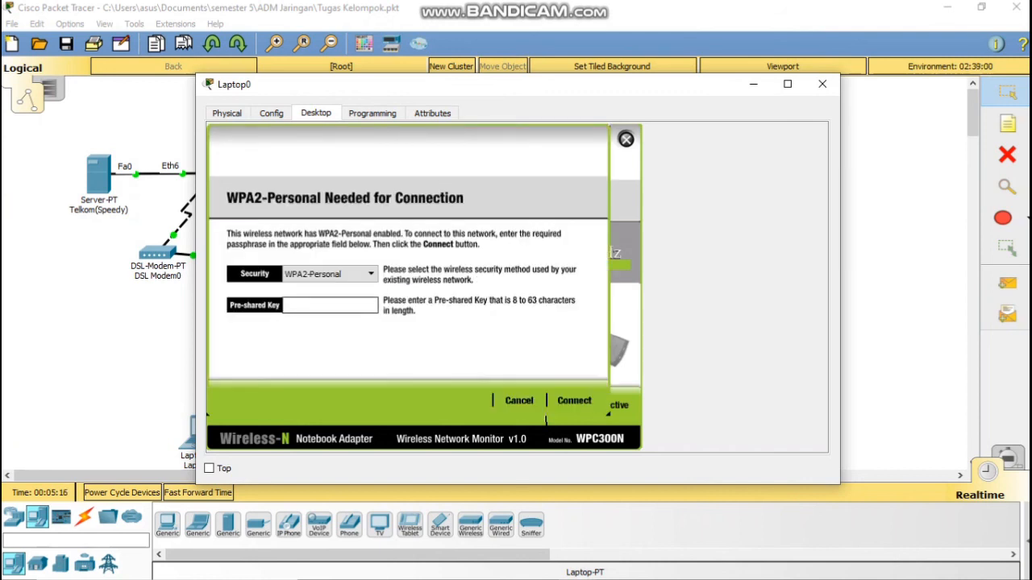
pyautogui.write('12345678')
pyautogui.click(574, 400)
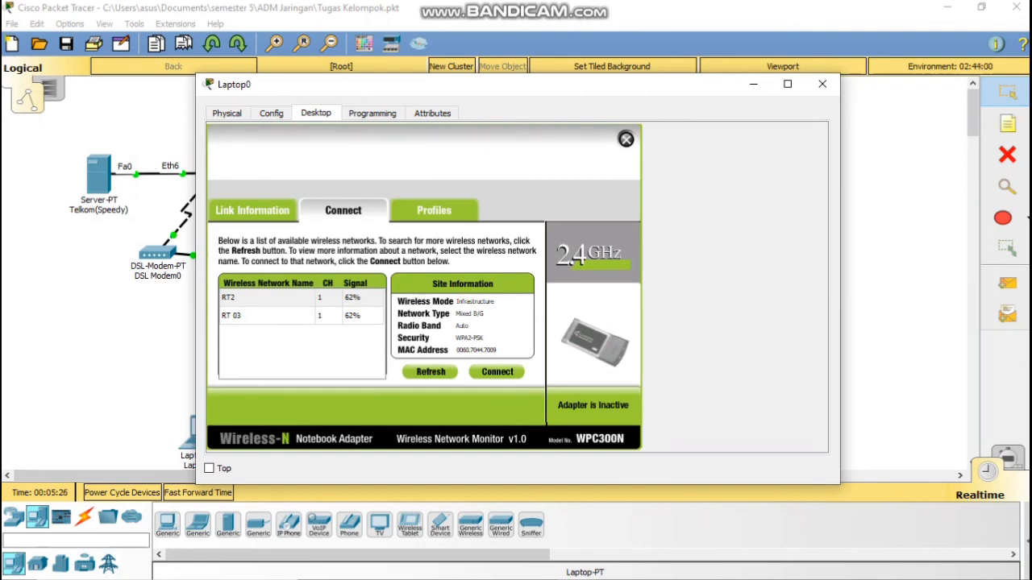
pyautogui.click(753, 83)
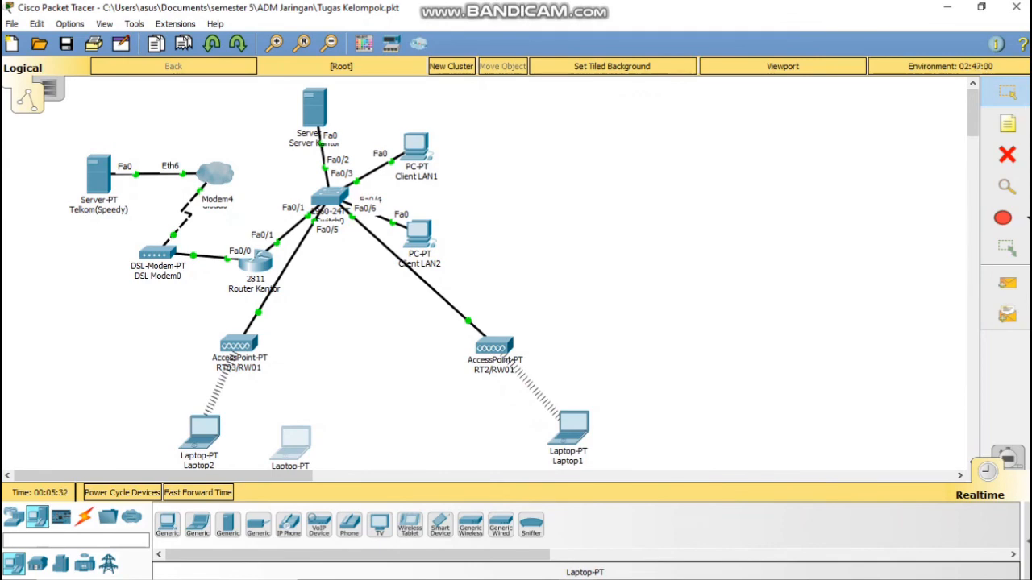
pyautogui.click(494, 347)
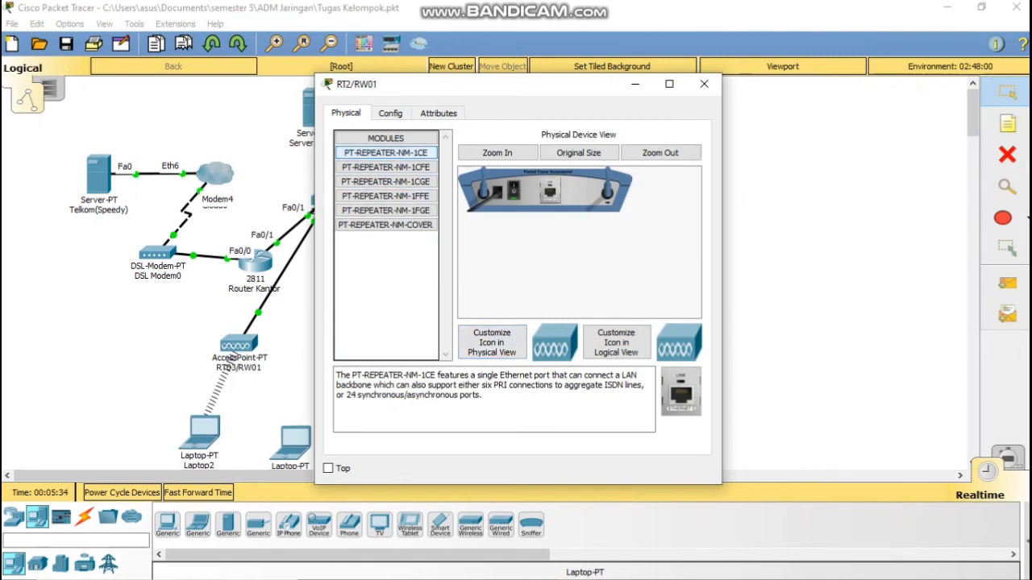
pyautogui.click(391, 114)
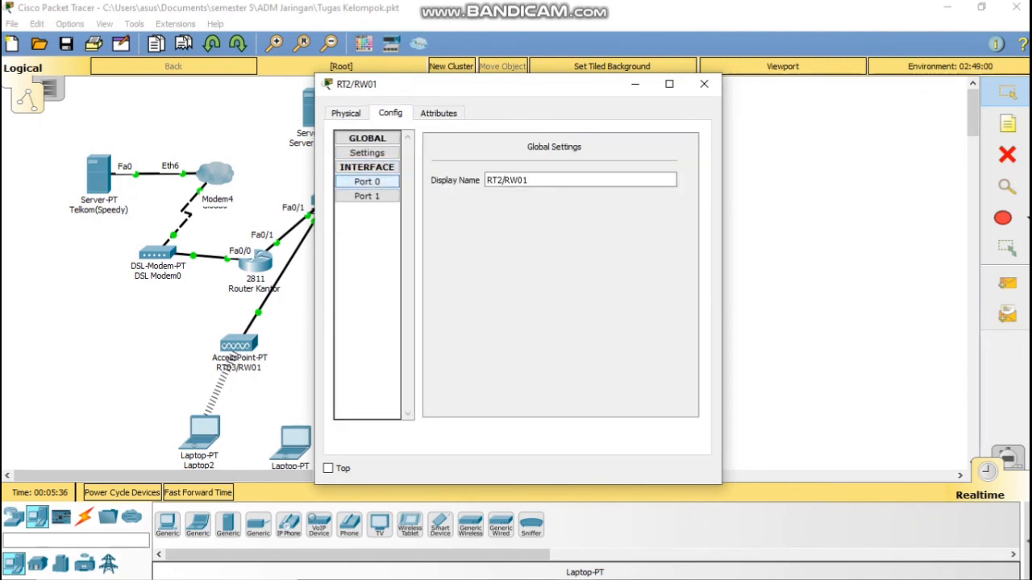
pyautogui.click(366, 181)
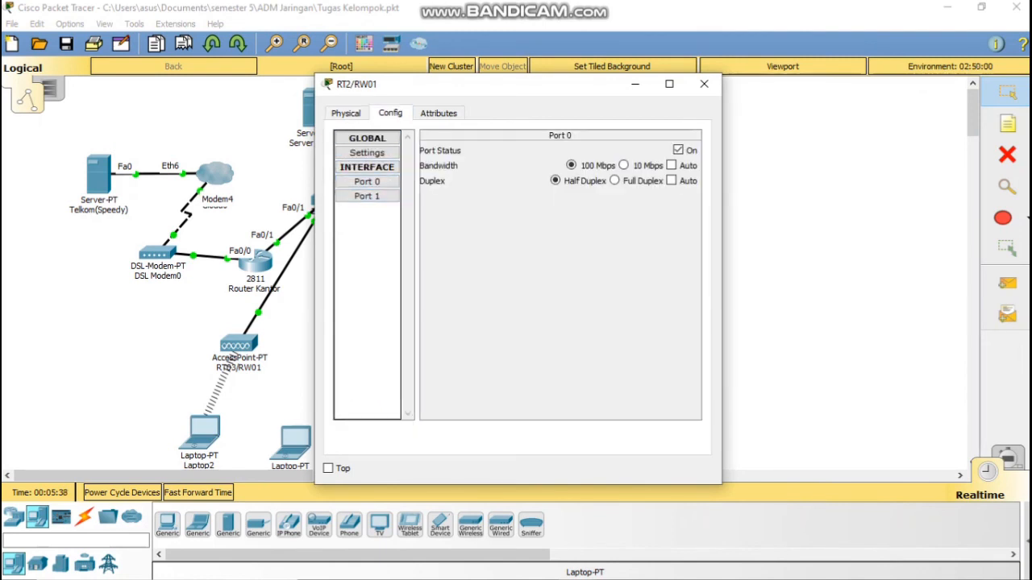
pyautogui.click(367, 196)
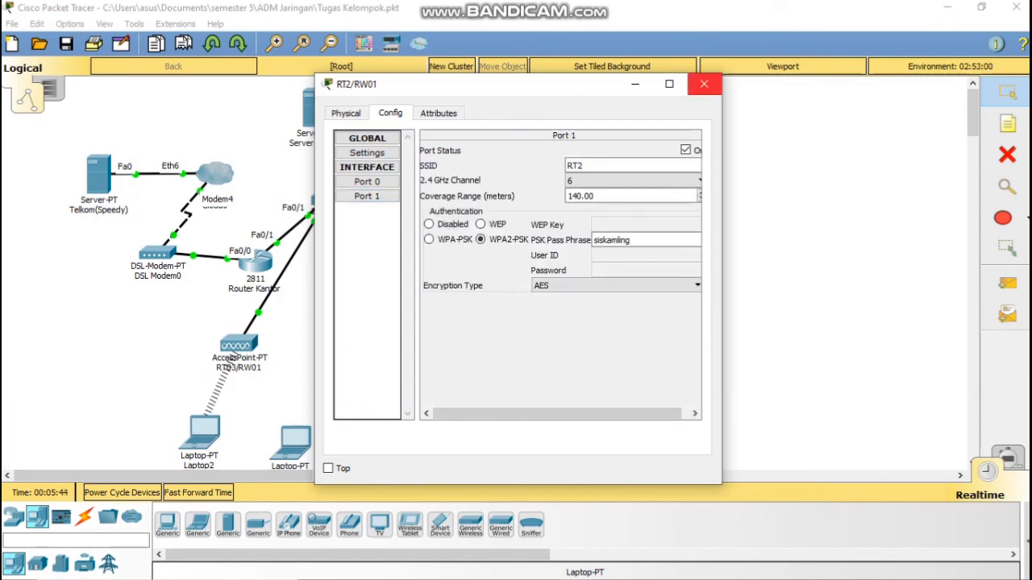
pyautogui.click(704, 84)
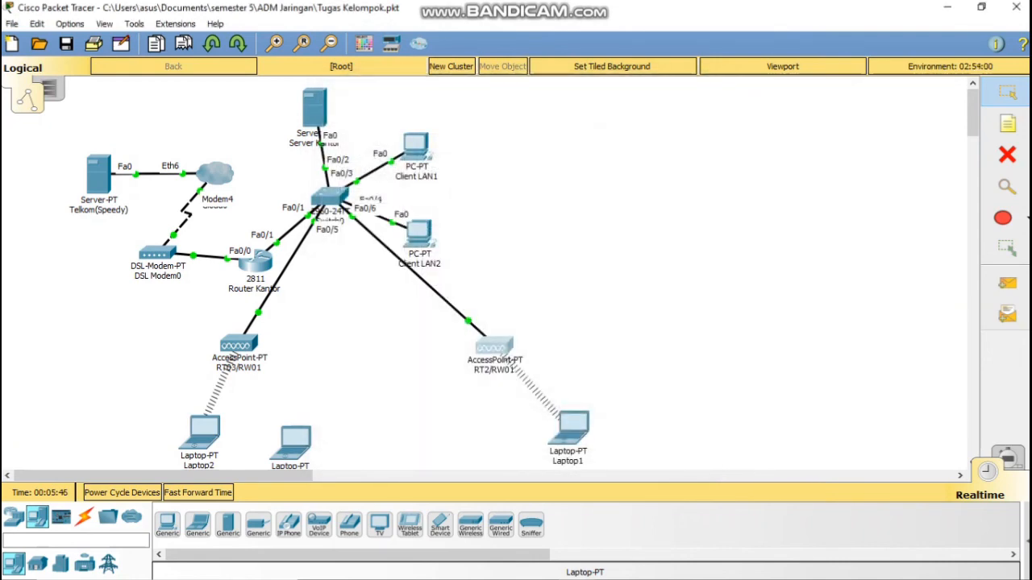
pyautogui.click(295, 442)
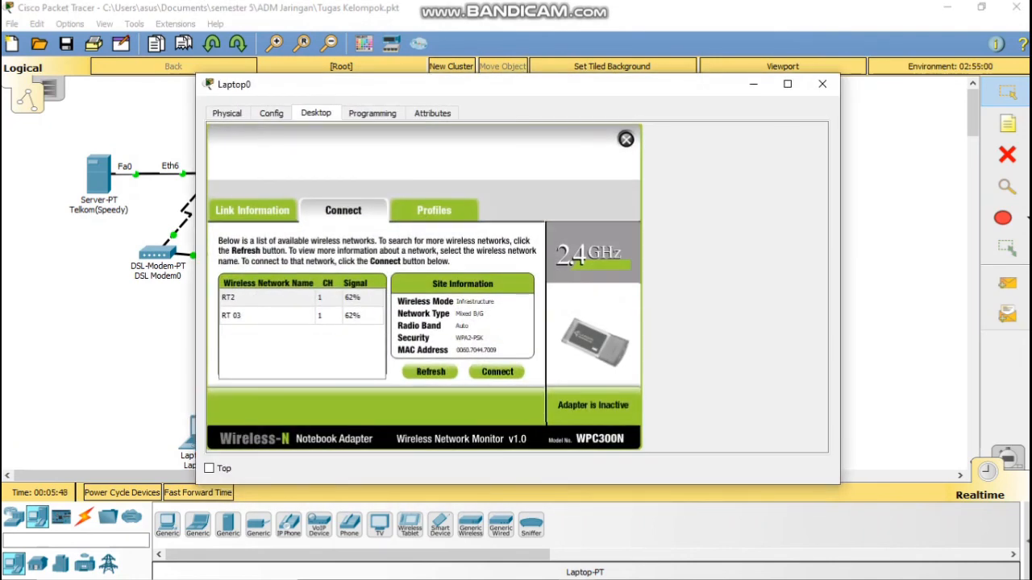
# Step: Join Laptop0 to RT 03 using the WPA2 pre-shared key and check its wireless link
pyautogui.click(269, 315)
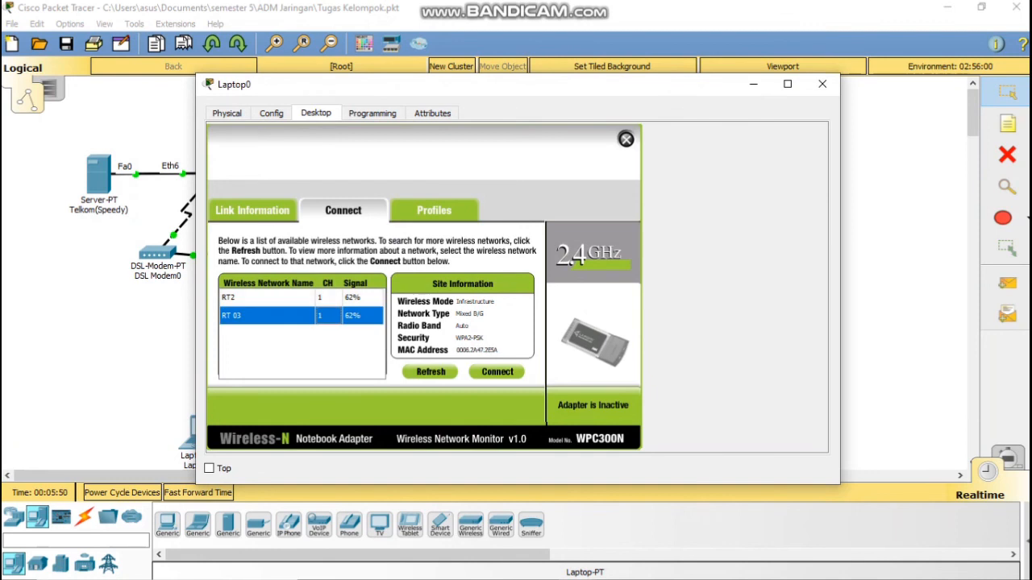
pyautogui.click(498, 372)
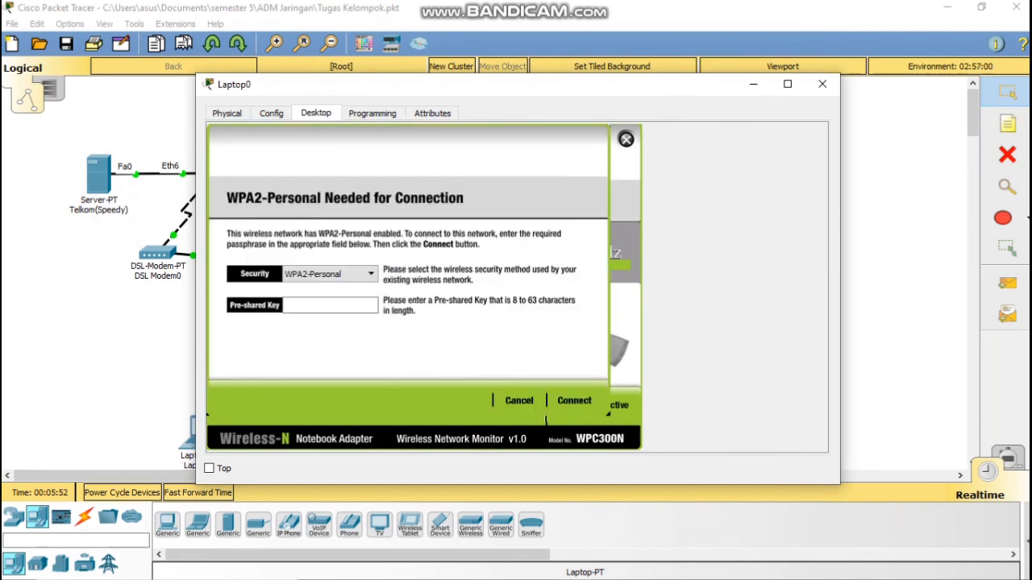
pyautogui.write('12345678')
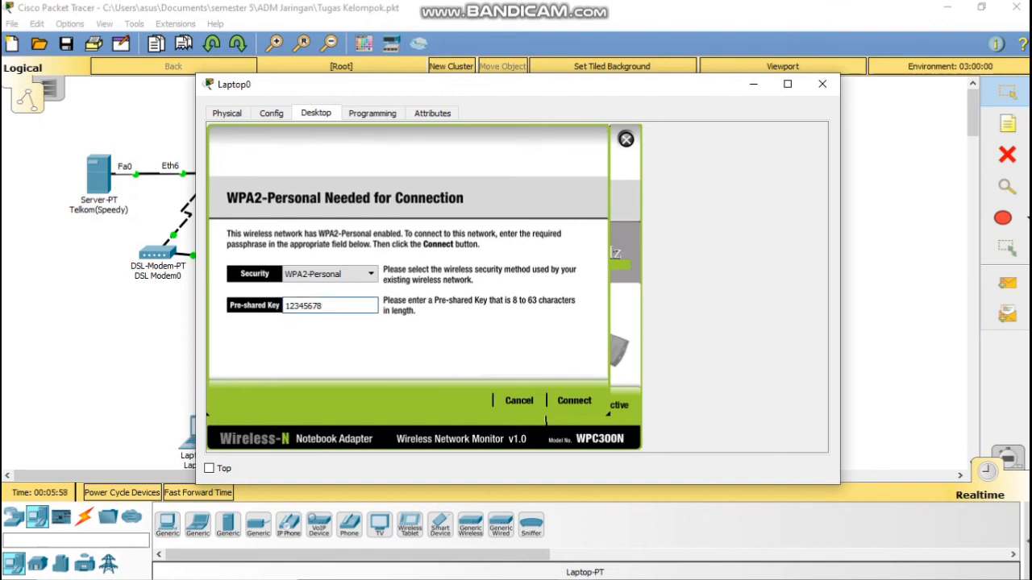
pyautogui.click(573, 401)
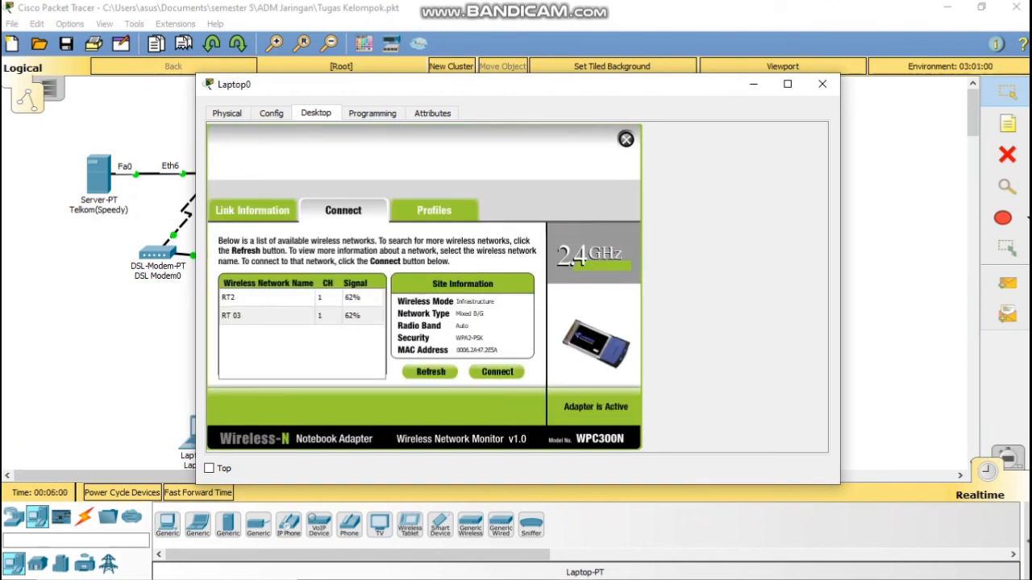
pyautogui.click(753, 84)
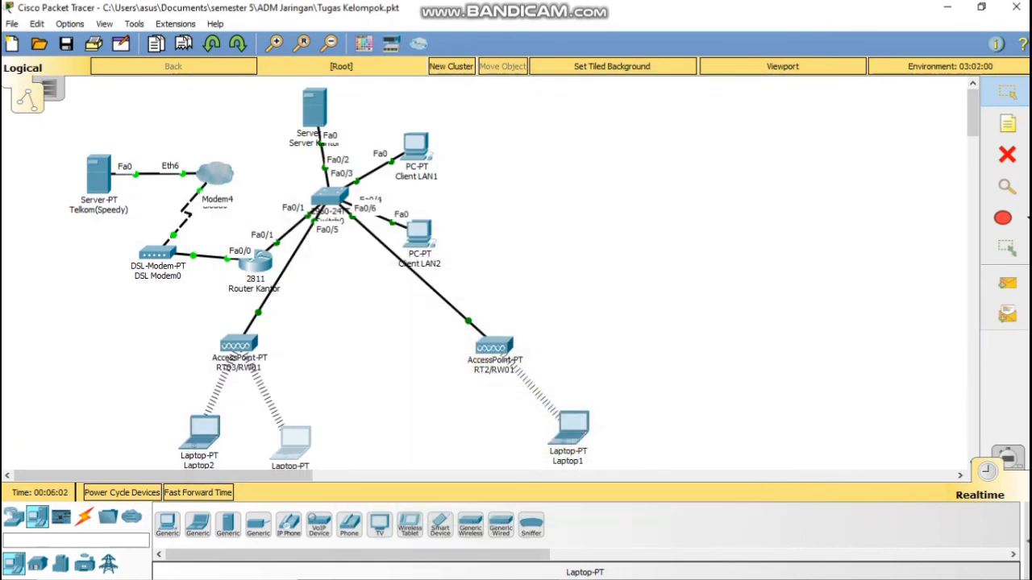
pyautogui.click(291, 442)
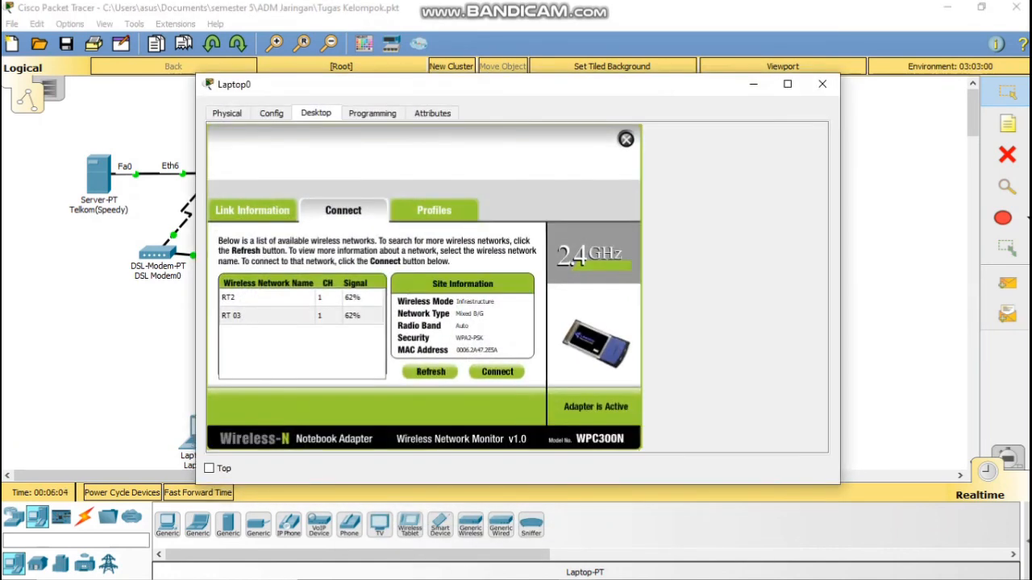
# Step: Verify Laptop0 received DHCP address 192.168.110.9 with gateway 192.168.110.1, then close its window
pyautogui.click(271, 113)
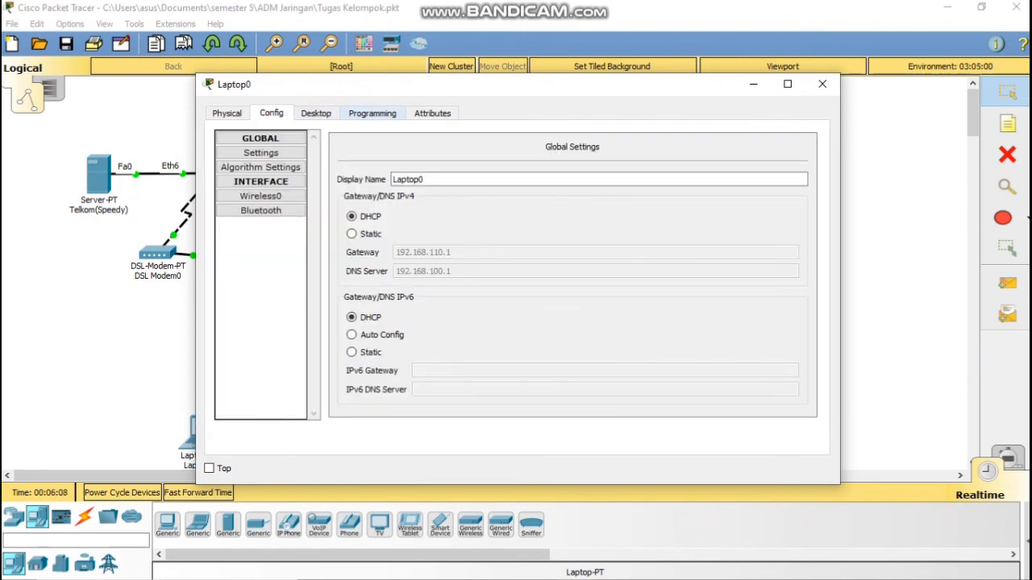
pyautogui.click(372, 112)
pyautogui.click(316, 113)
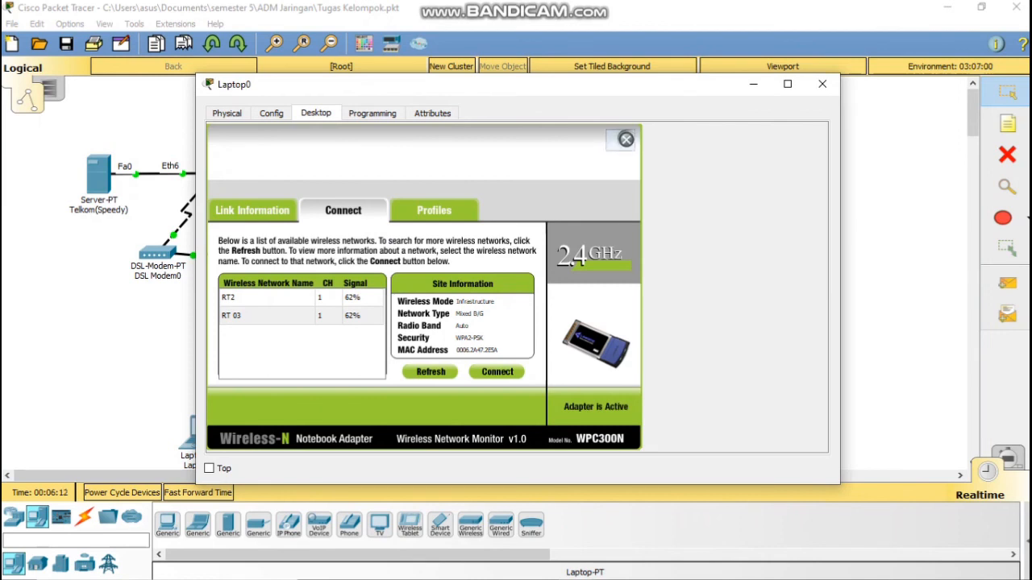
pyautogui.click(626, 139)
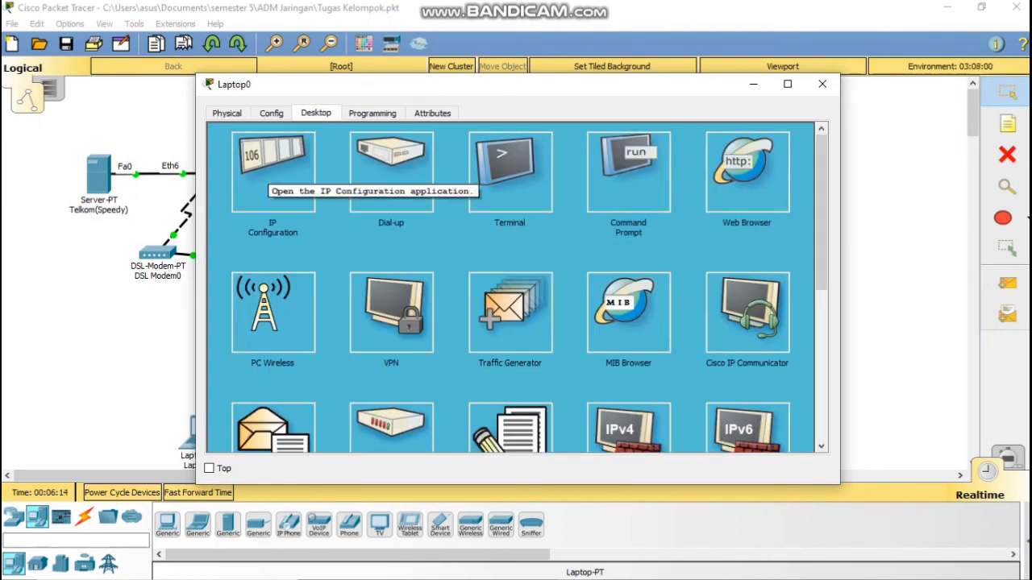
pyautogui.click(272, 174)
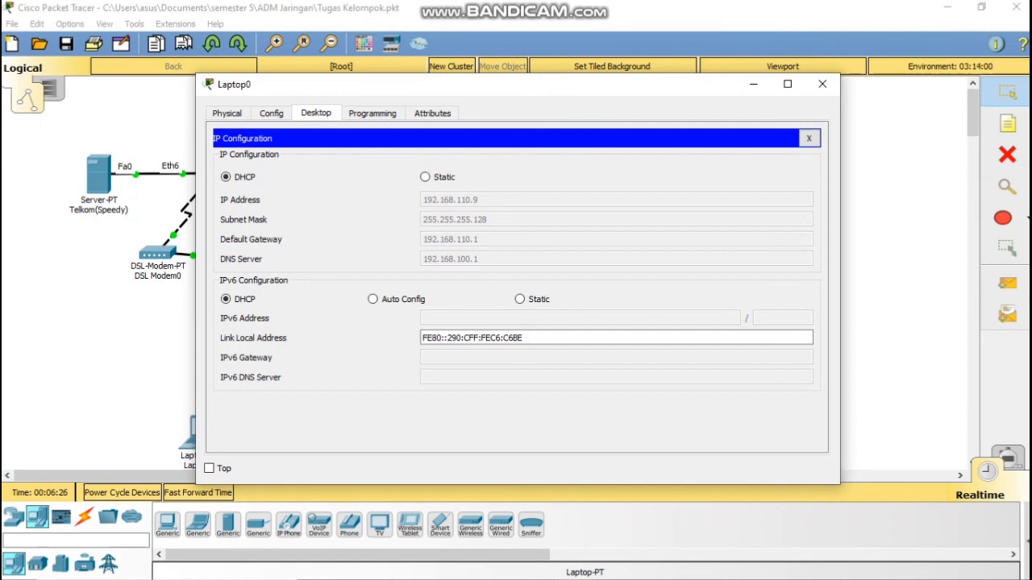
pyautogui.click(822, 84)
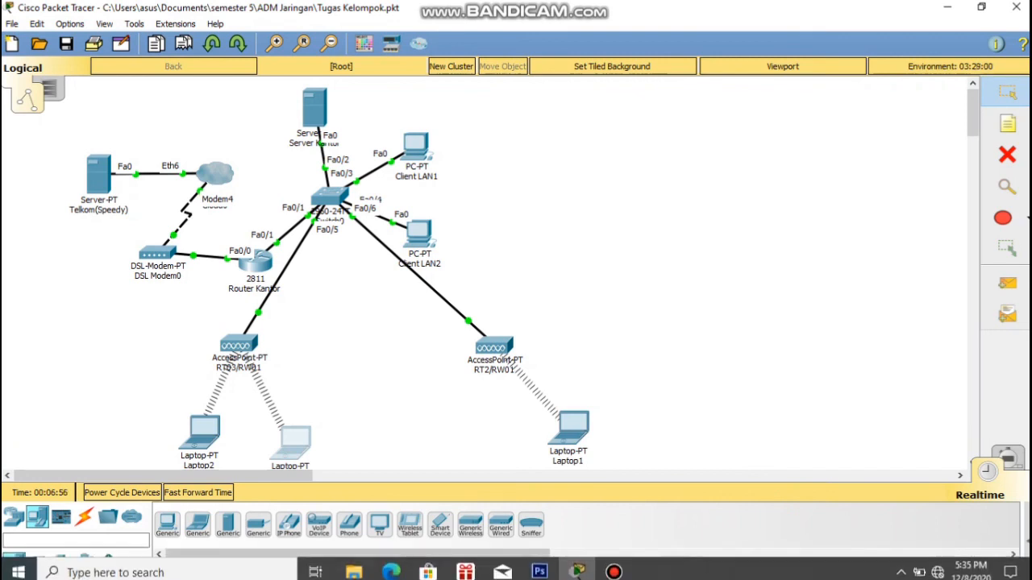
pyautogui.click(612, 565)
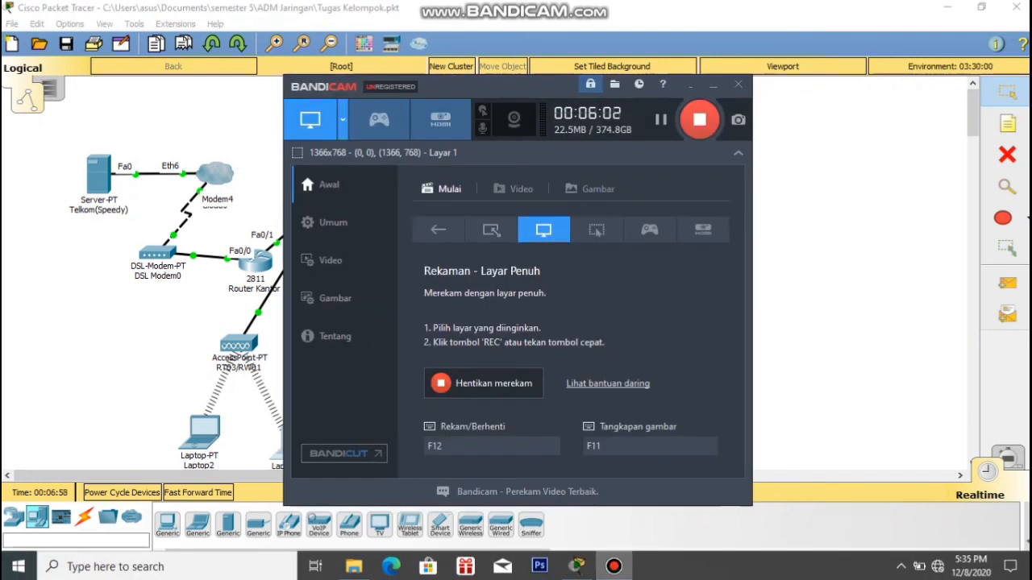